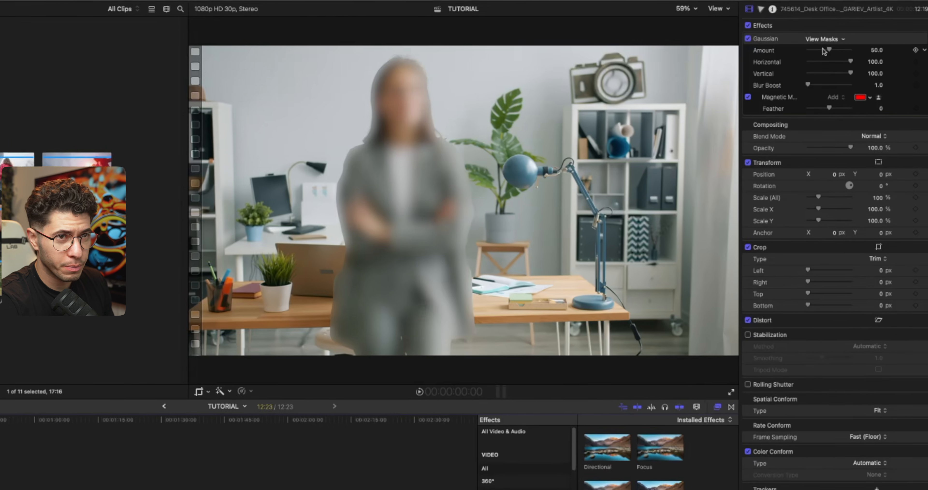
- Invert the masks on the Gaussian effect so the blur applies to the office background instead of the woman
click(866, 44)
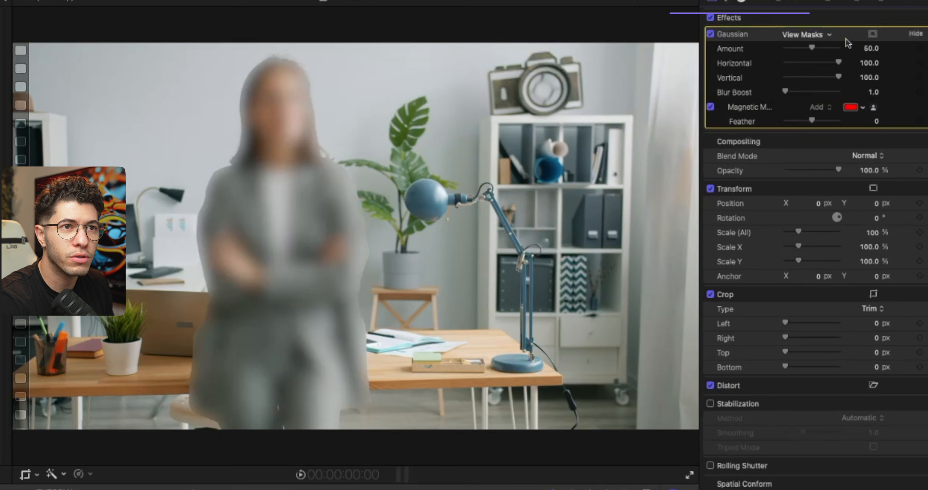
click(872, 33)
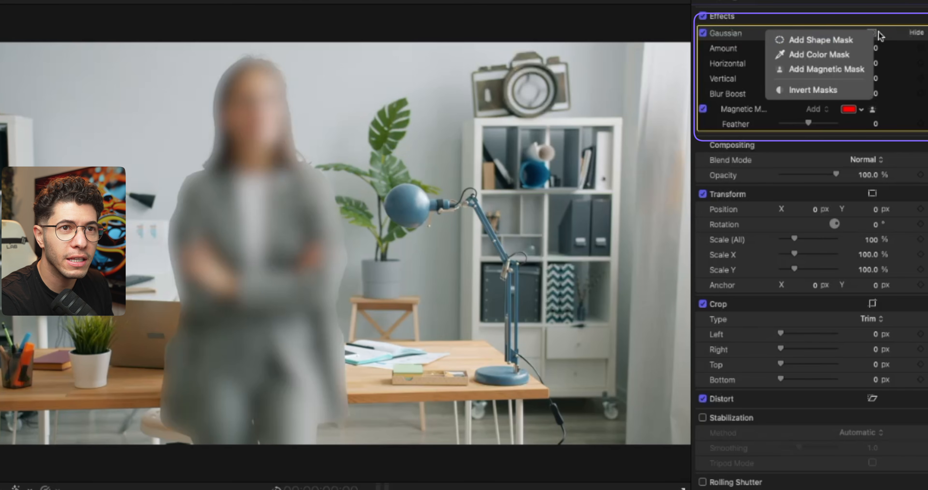
click(888, 35)
click(873, 34)
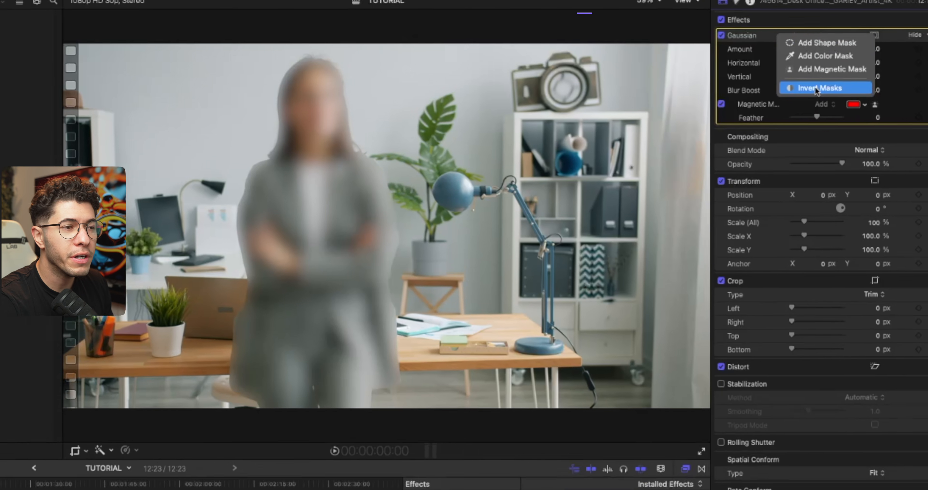
click(809, 92)
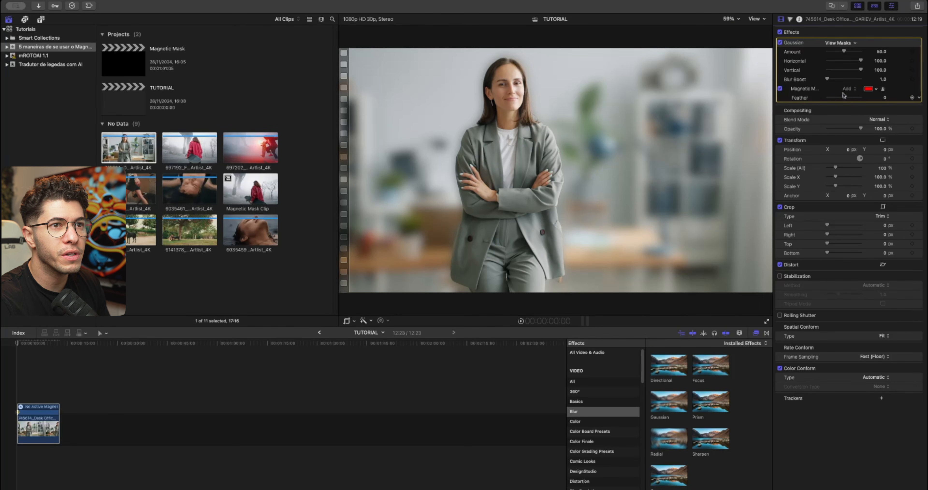
- Reduce the Gaussian blur amount and preview the clip with its effects switched off and on again
drag(844, 52, 831, 54)
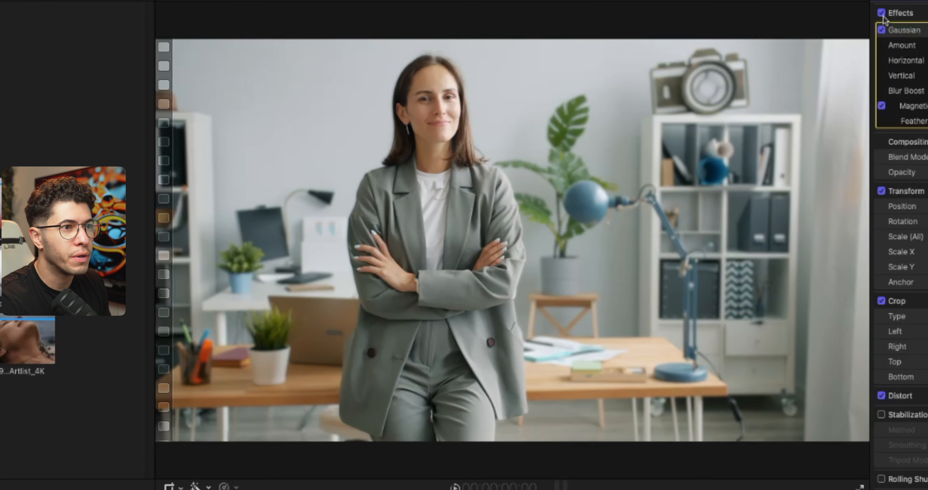
click(882, 14)
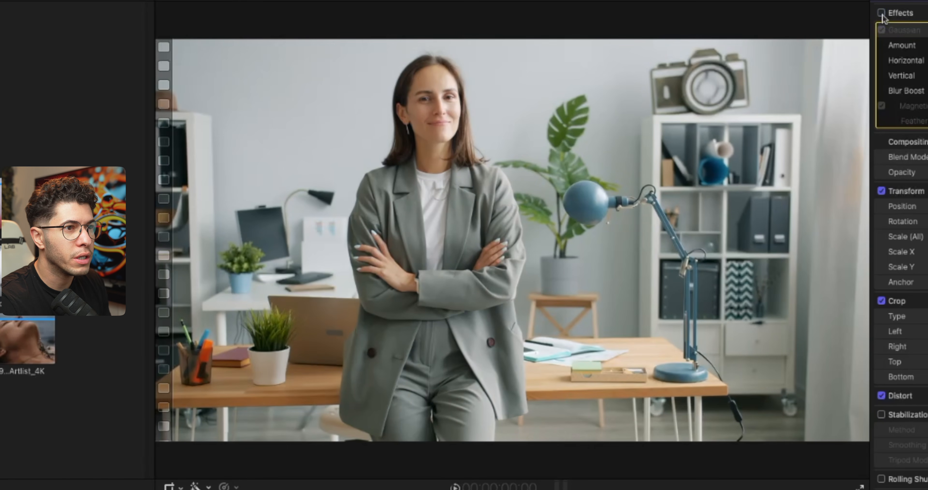
click(882, 13)
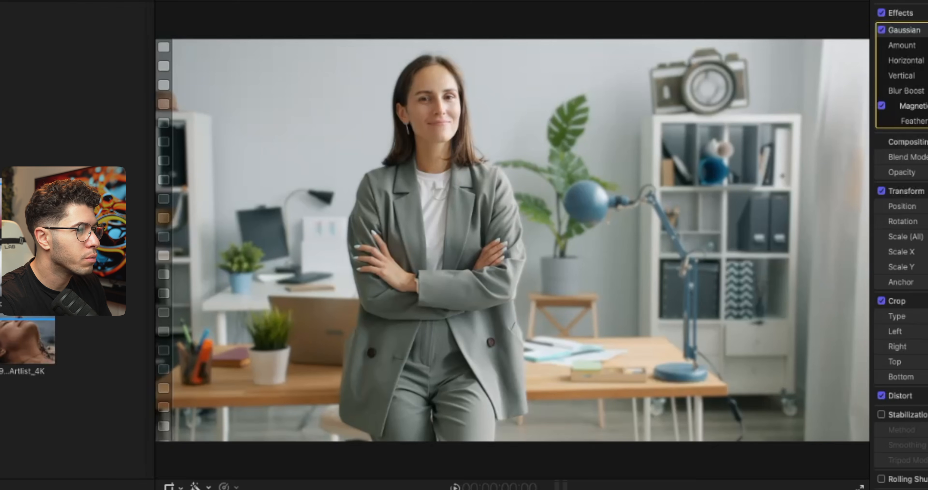
key(space)
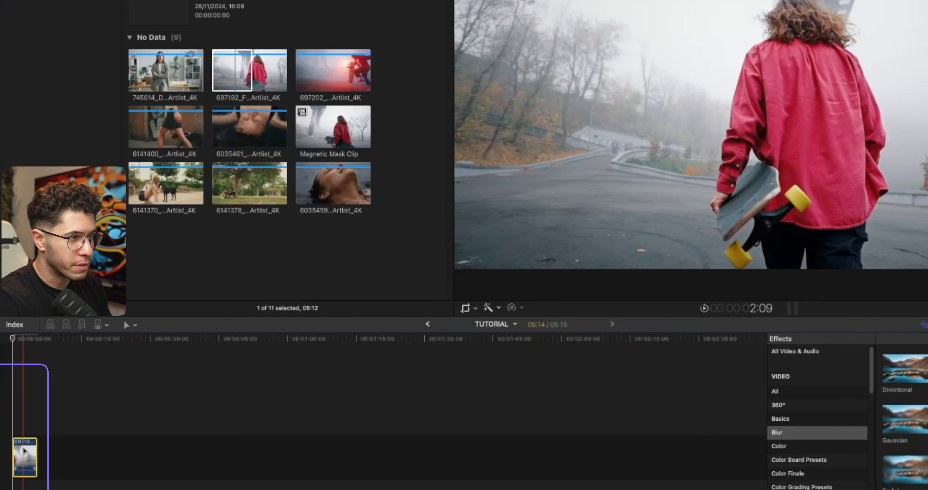
- Duplicate the fog skateboarder clip directly above the original in the timeline
drag(24, 453, 22, 413)
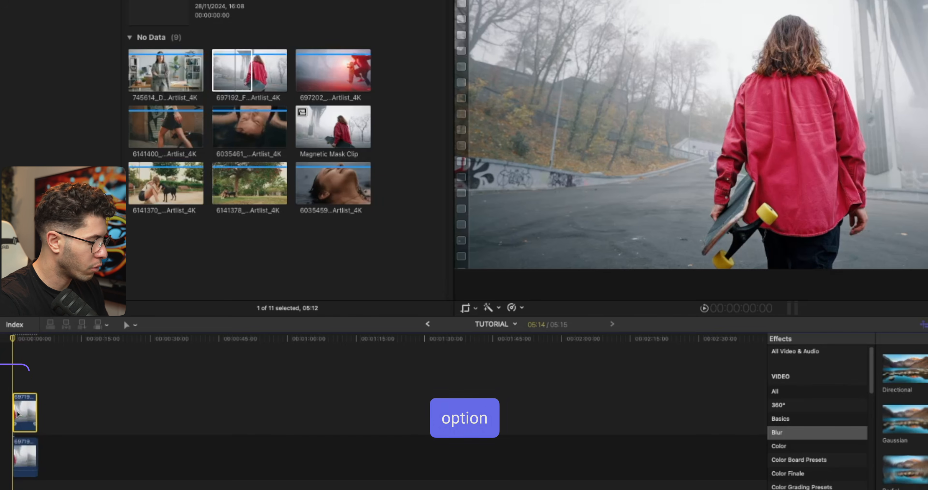
click(20, 387)
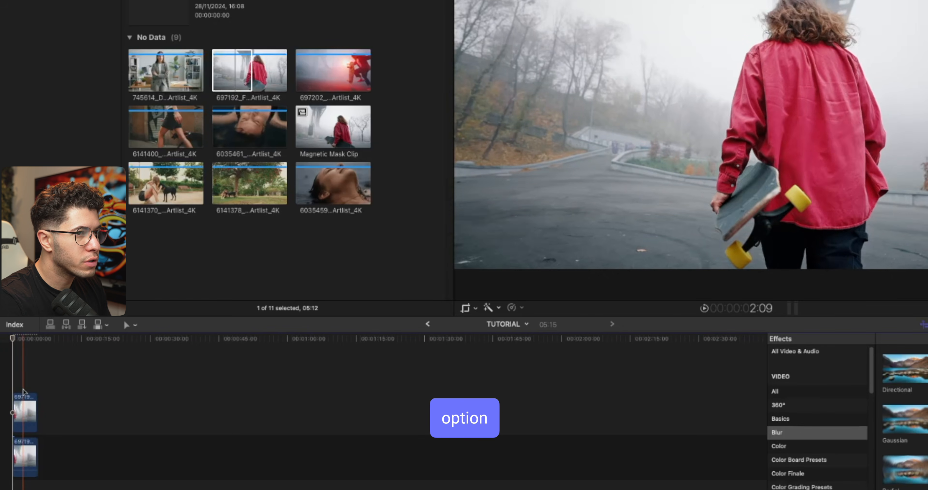
- Add a Magnetic Mask to the upper copy covering the person and skateboard, and analyze it through the clip
click(21, 400)
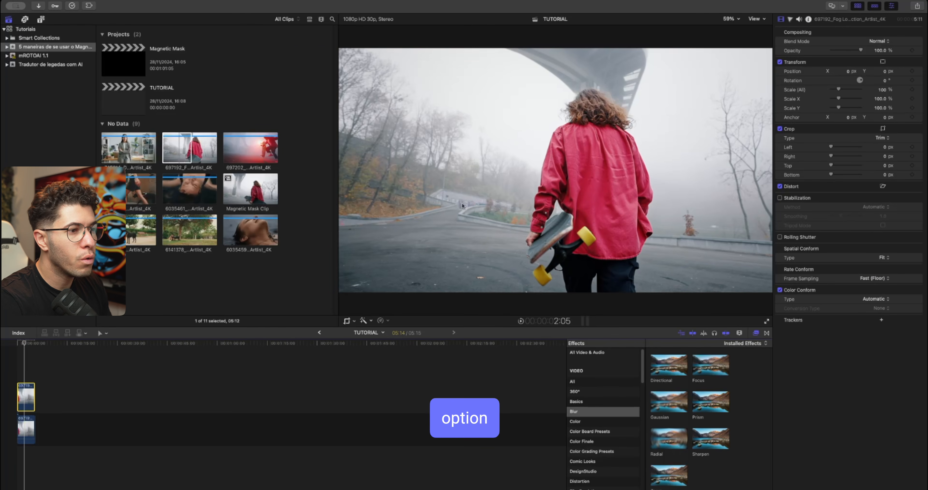
click(372, 321)
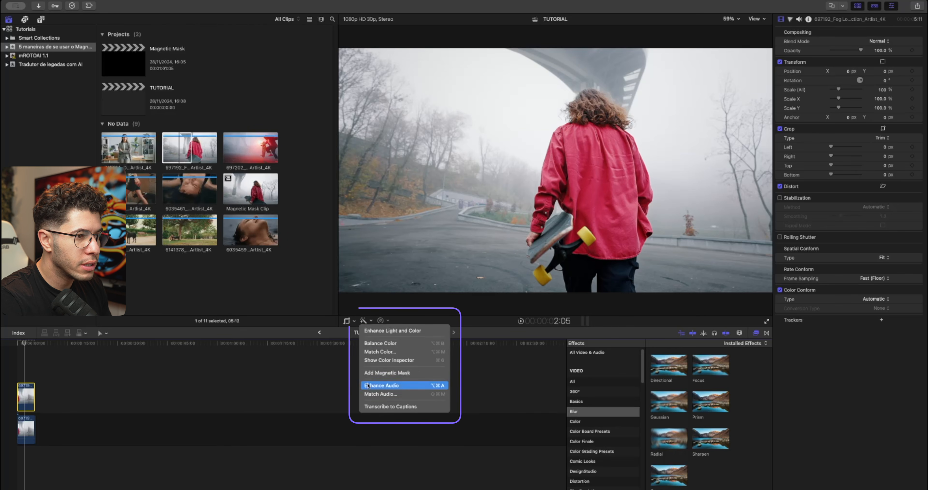
click(378, 375)
click(601, 175)
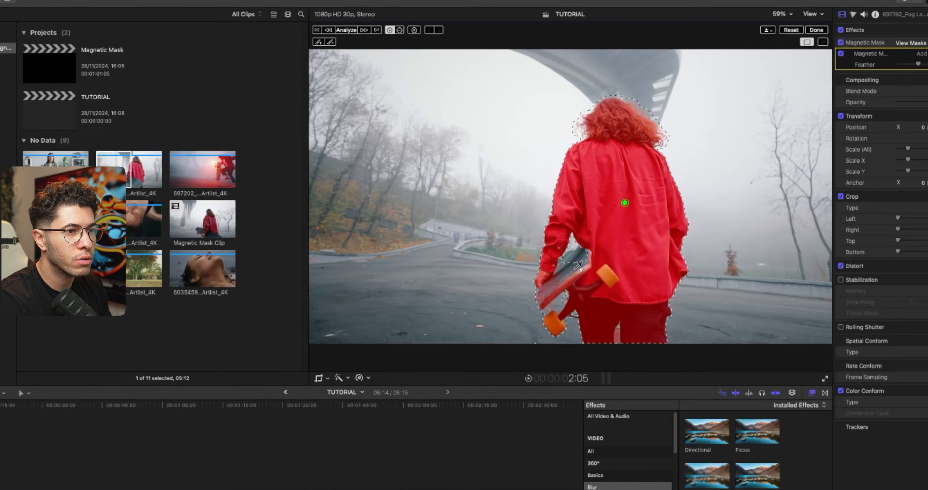
click(574, 264)
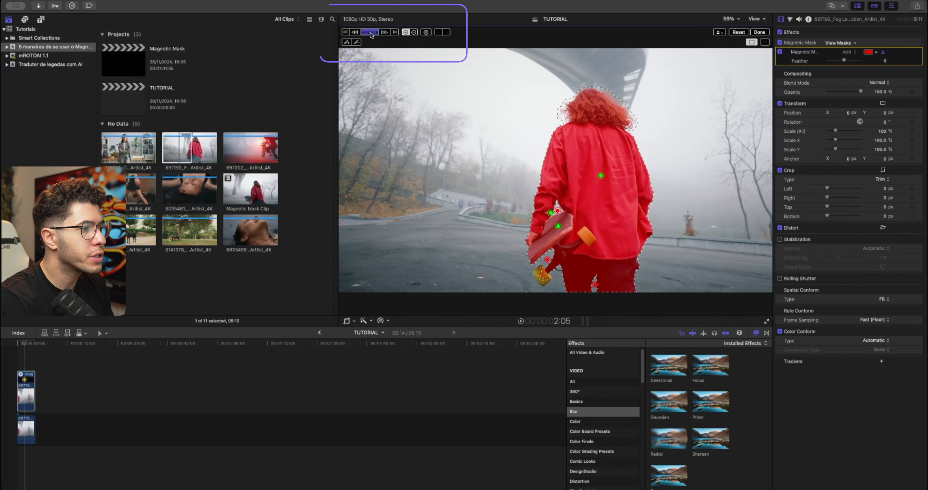
click(370, 32)
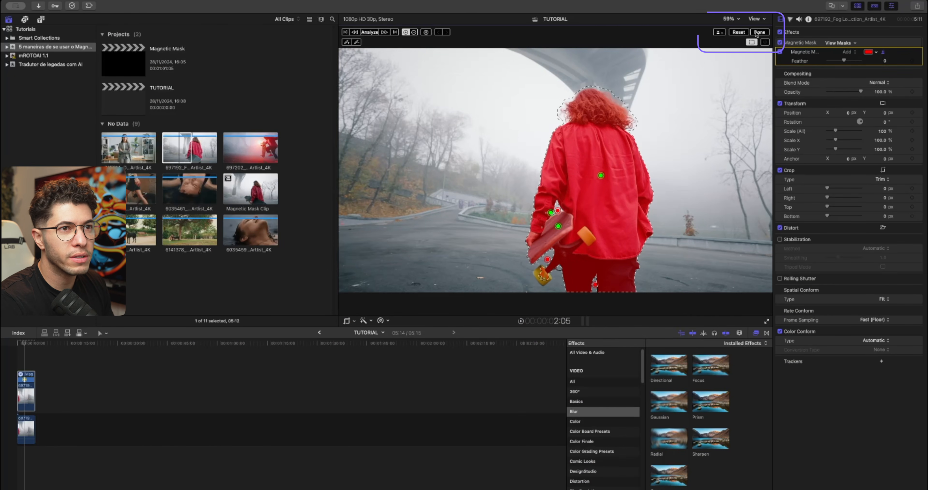
click(759, 33)
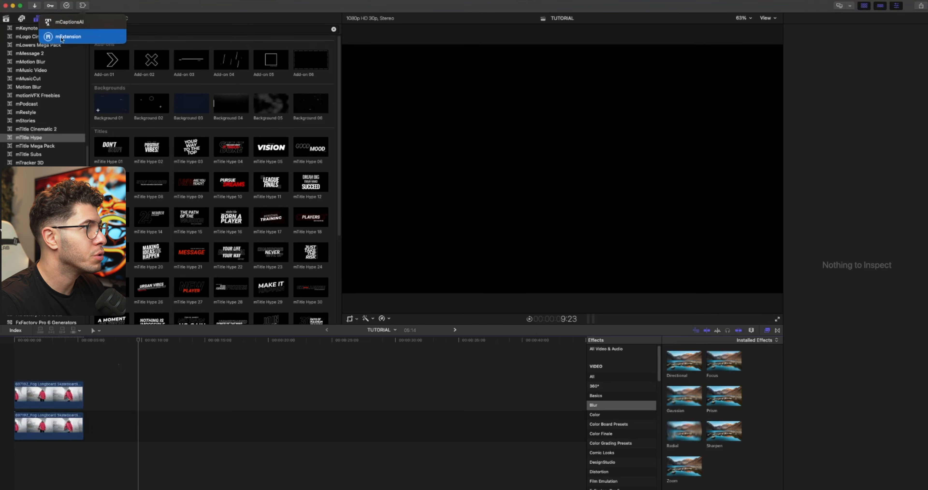
- Open mExtension, expand the mMusic Video 2 typography presets, and place the OUTSIDE title between the two stacked clips
click(61, 37)
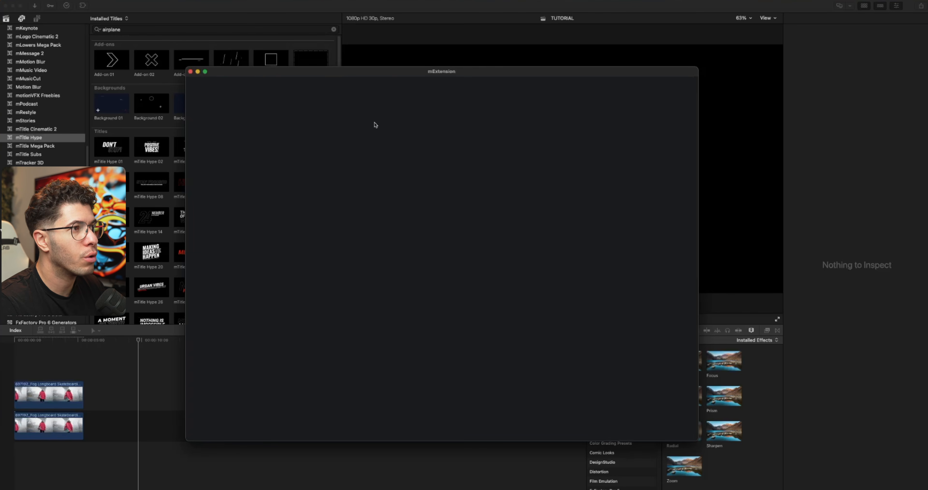
drag(358, 78, 284, 70)
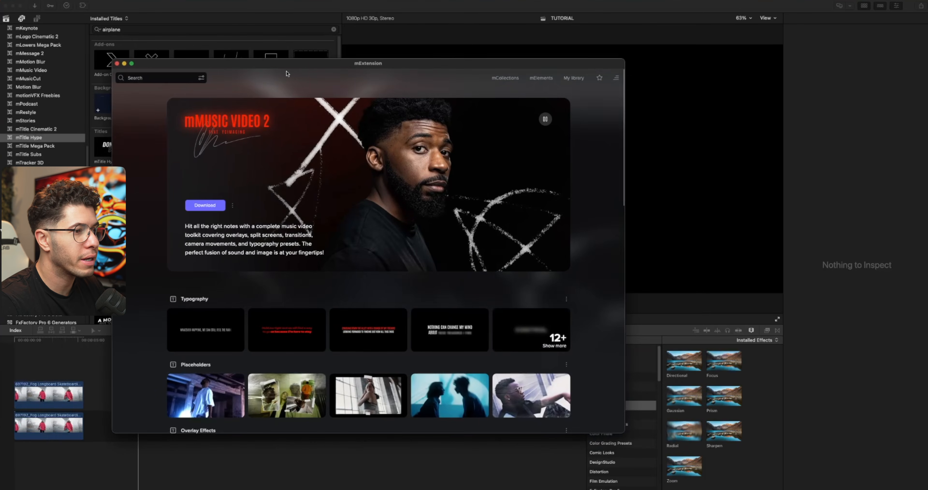
click(554, 347)
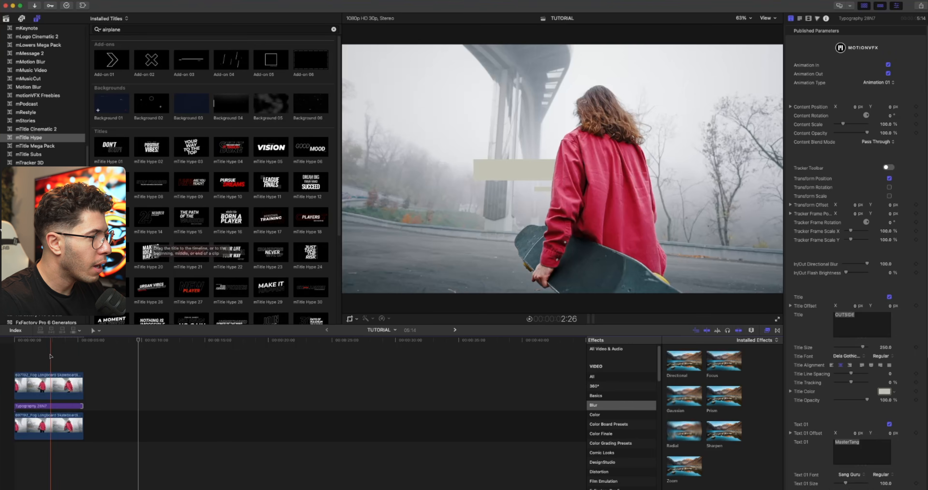
- Enlarge the OUTSIDE title's content scale to about 341% and play back the result
click(35, 368)
click(40, 412)
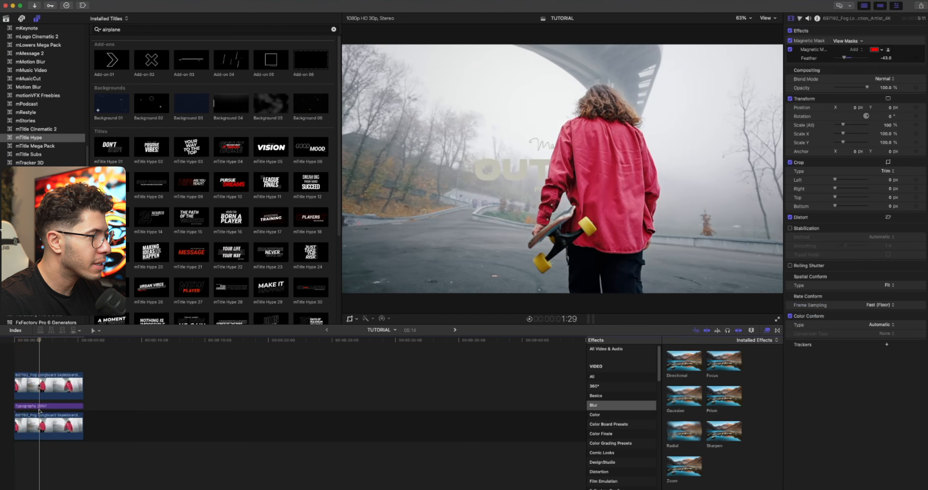
click(548, 157)
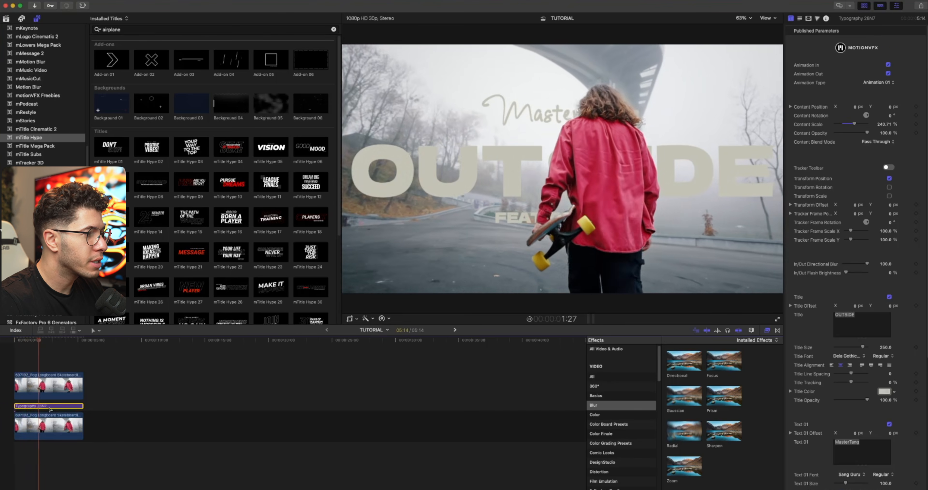
key(space)
key(space)
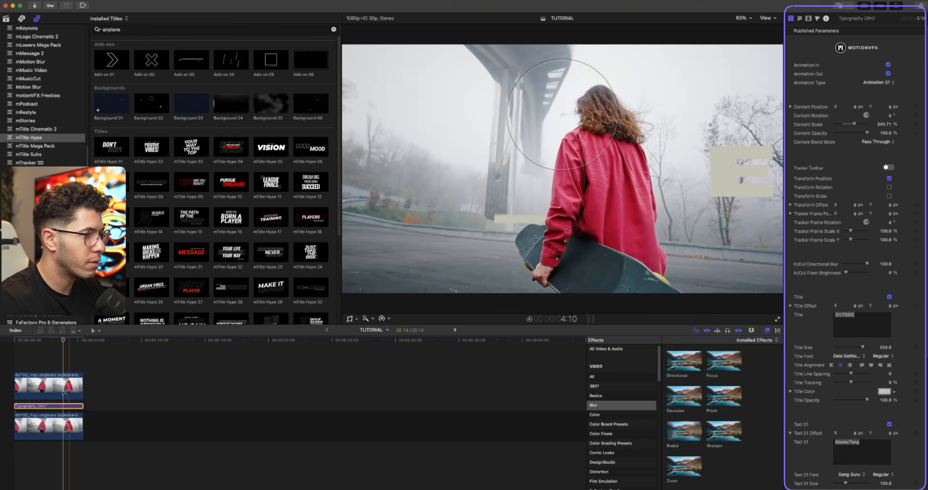
- Recolor the OUTSIDE title, Text 01 and Text 02 in the same yellow-orange
click(895, 391)
drag(857, 401, 862, 405)
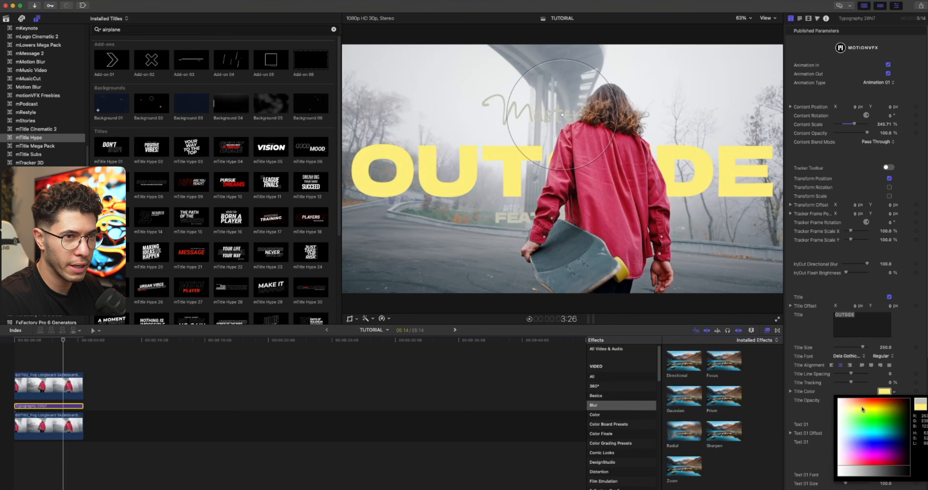
click(864, 403)
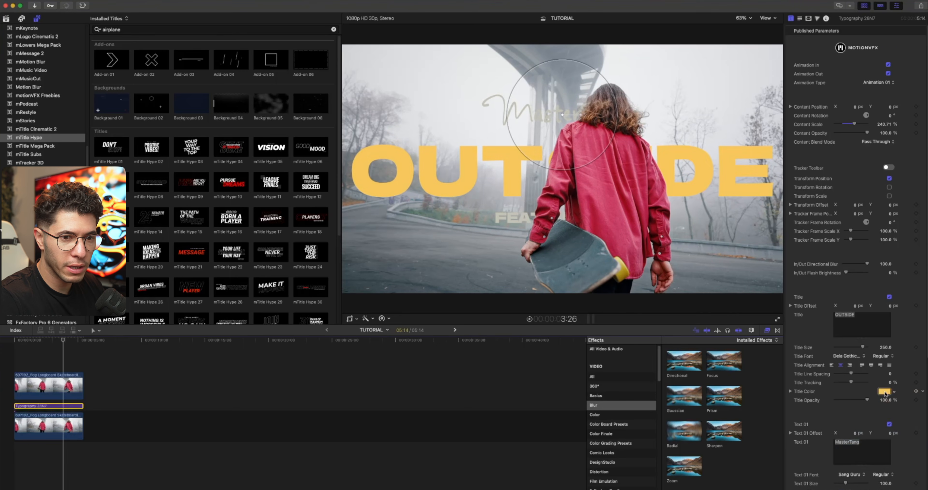
scroll(886, 394, down, 6)
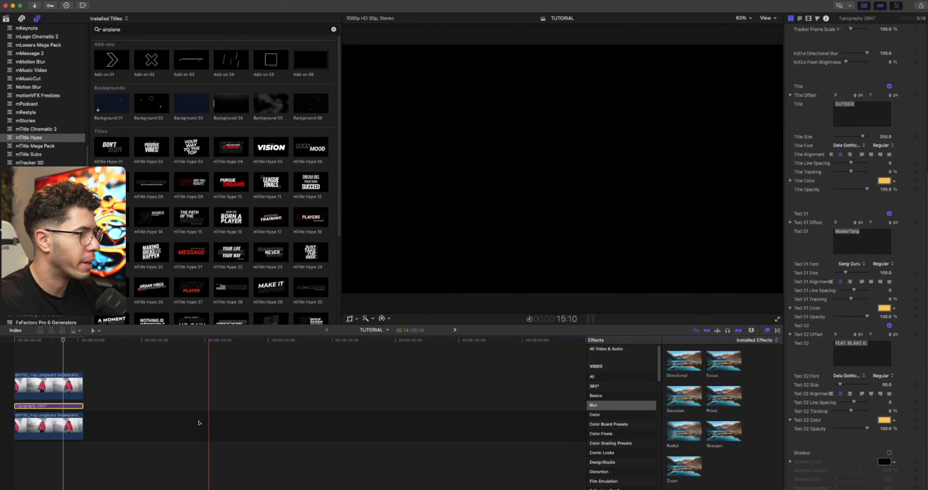
- Play the sequence from its start and inspect the masked clip and the title layered behind the person
click(15, 370)
key(space)
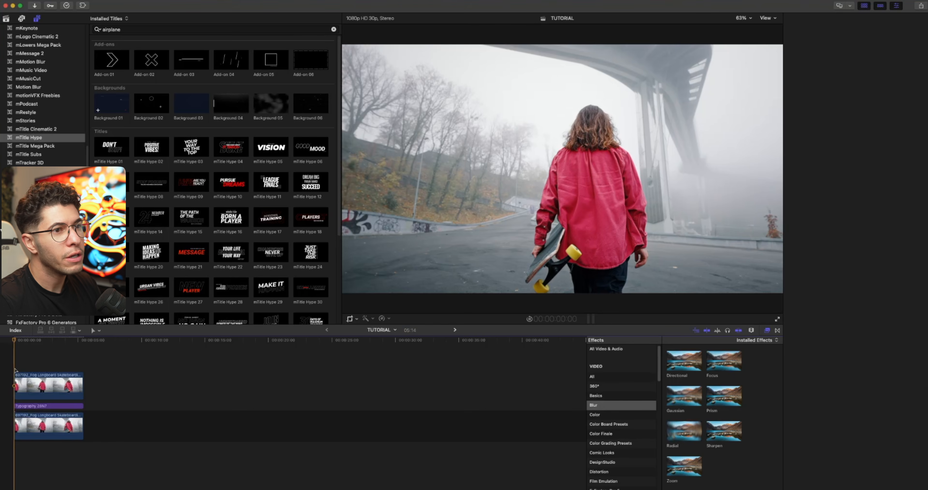
click(43, 387)
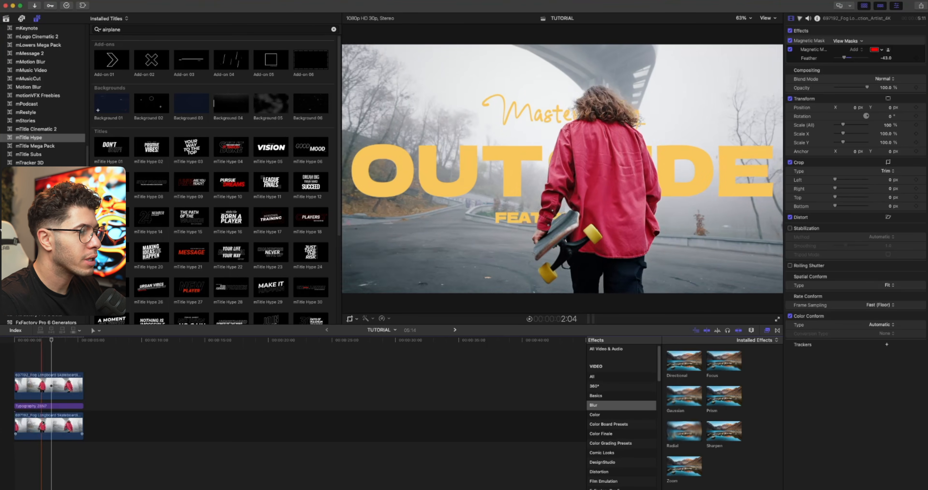
click(45, 406)
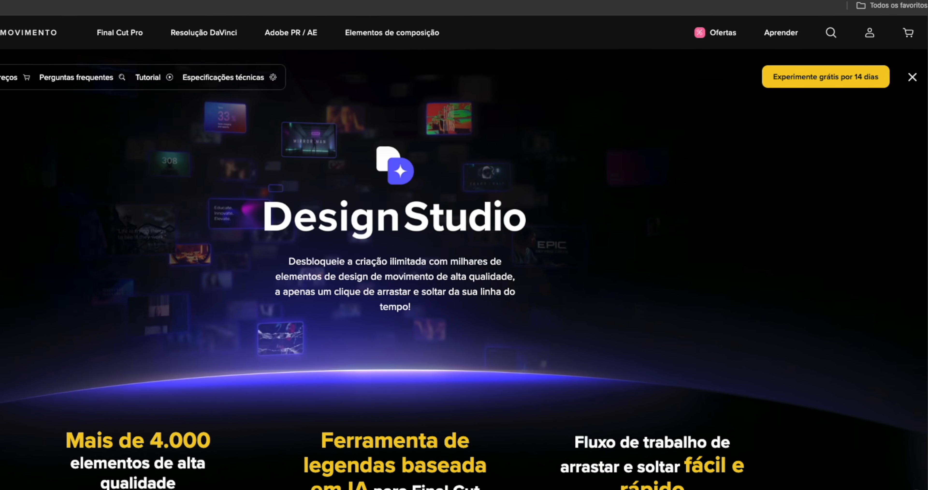
- Switch to the browser and look through the DesignStudio subscription page on motionvfx.com
scroll(464, 277, down, 10)
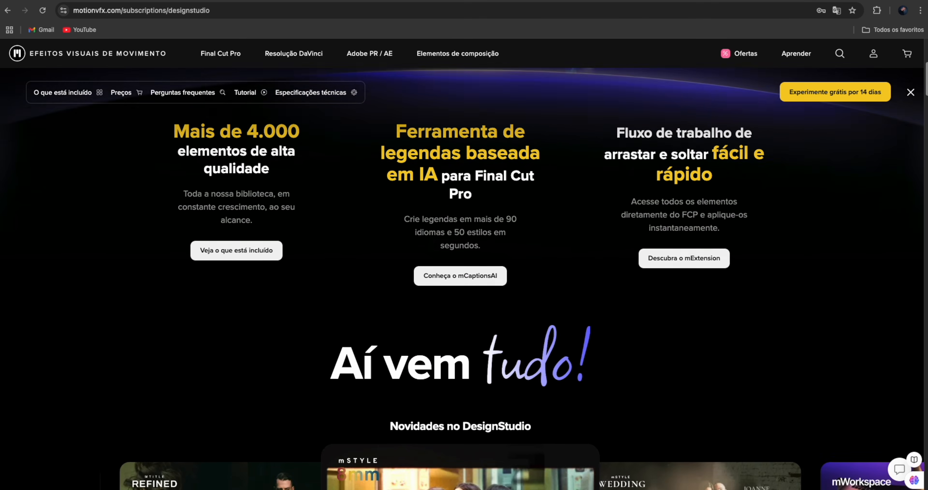
scroll(464, 278, down, 15)
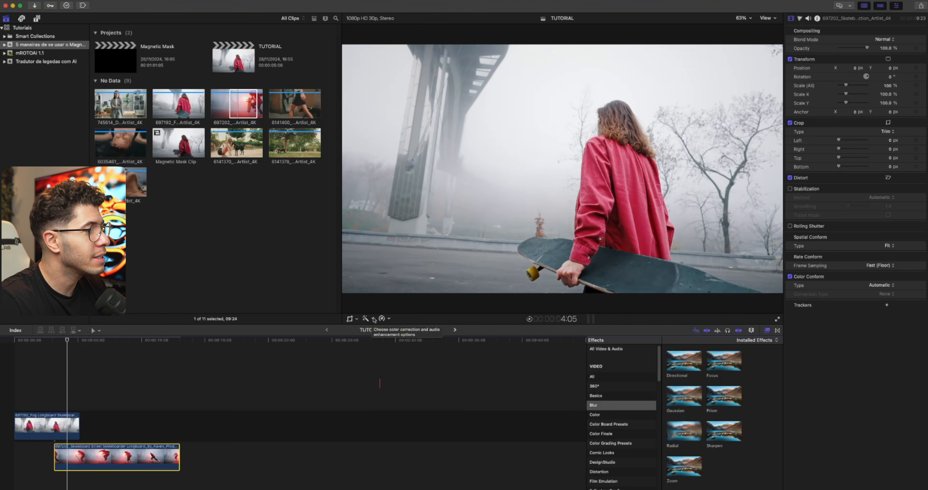
- Split the fog skateboarder clip where the connected street skateboarding clip begins, and select its second part
click(373, 319)
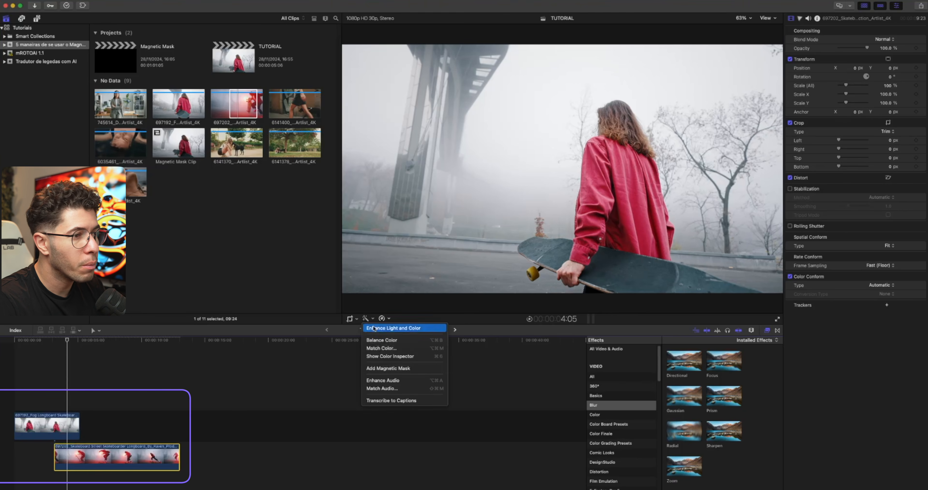
click(67, 423)
click(69, 424)
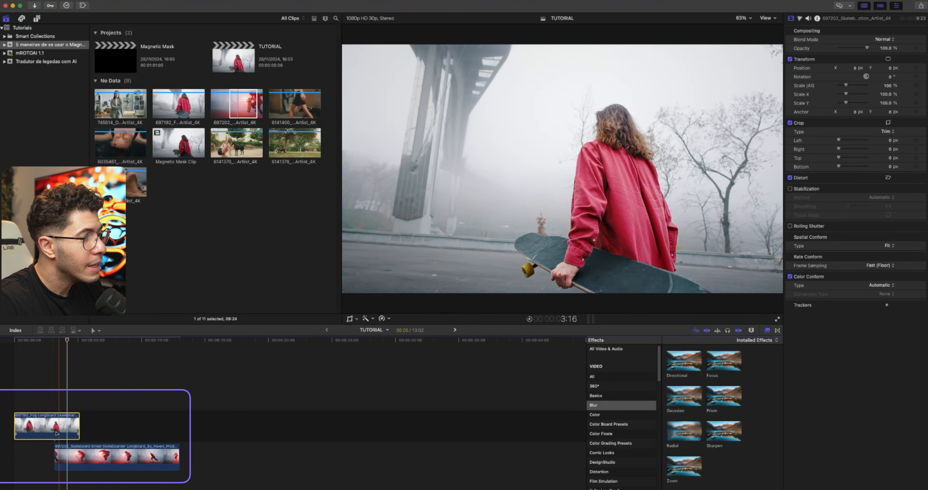
key(super+equal)
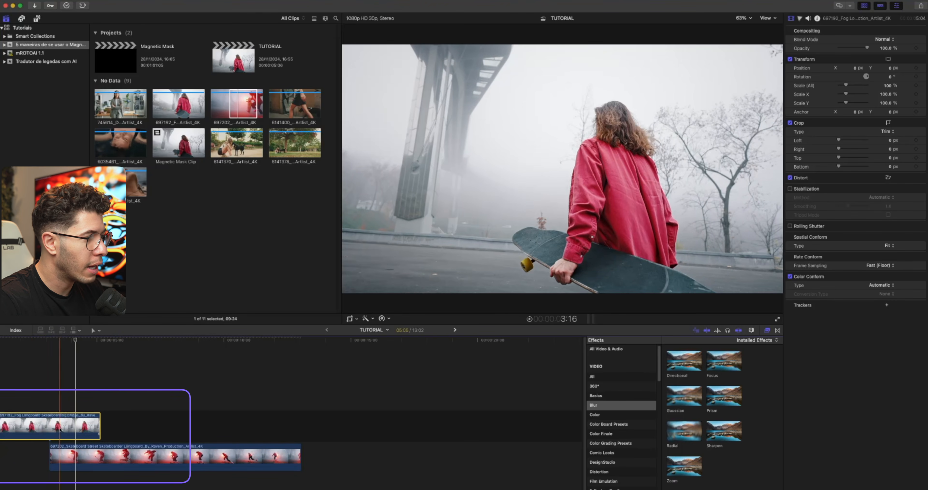
key(super+b)
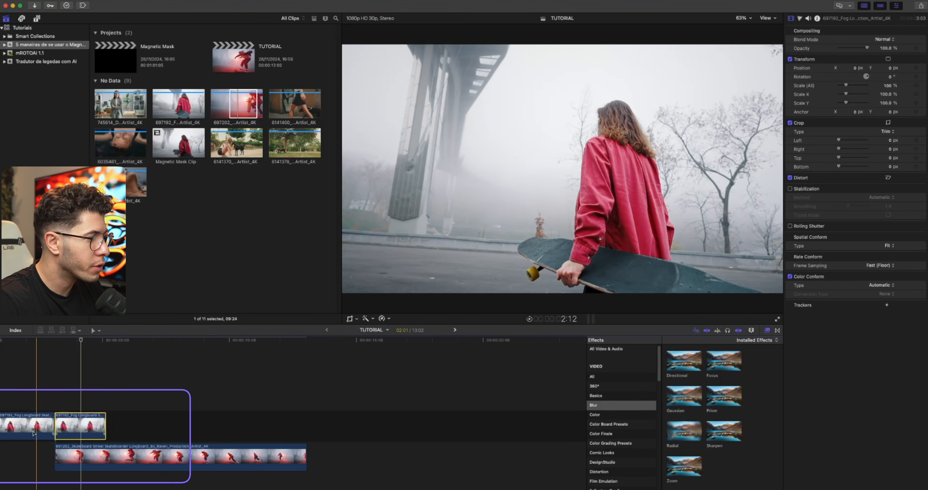
click(73, 425)
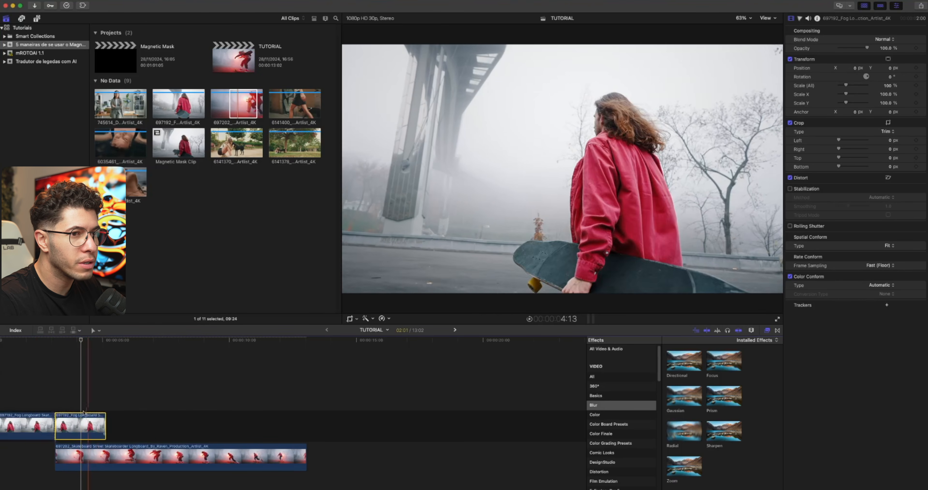
- Add a Magnetic Mask to the second part of the fog clip, covering the person and the skateboard, and analyze it
click(73, 414)
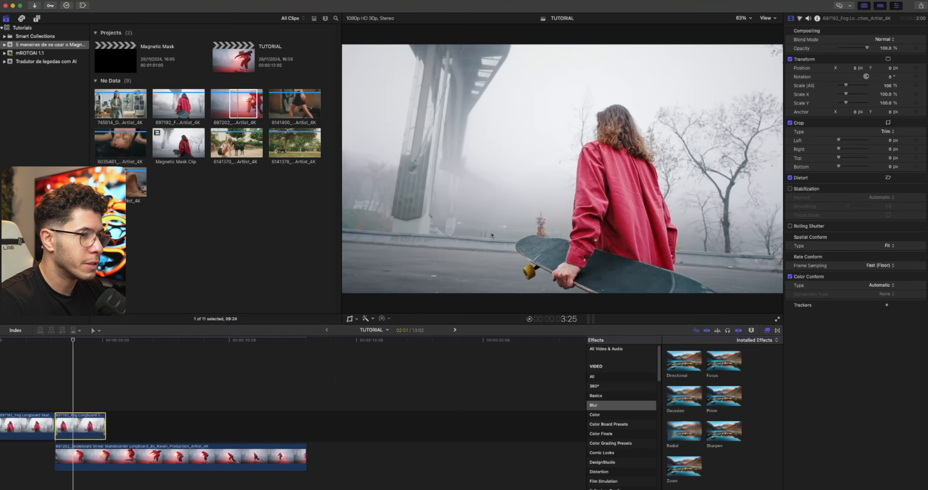
click(372, 319)
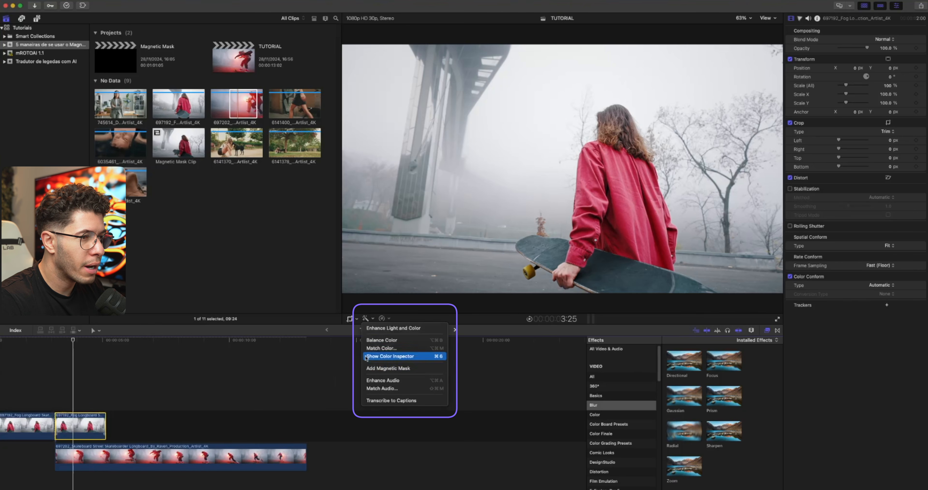
click(371, 368)
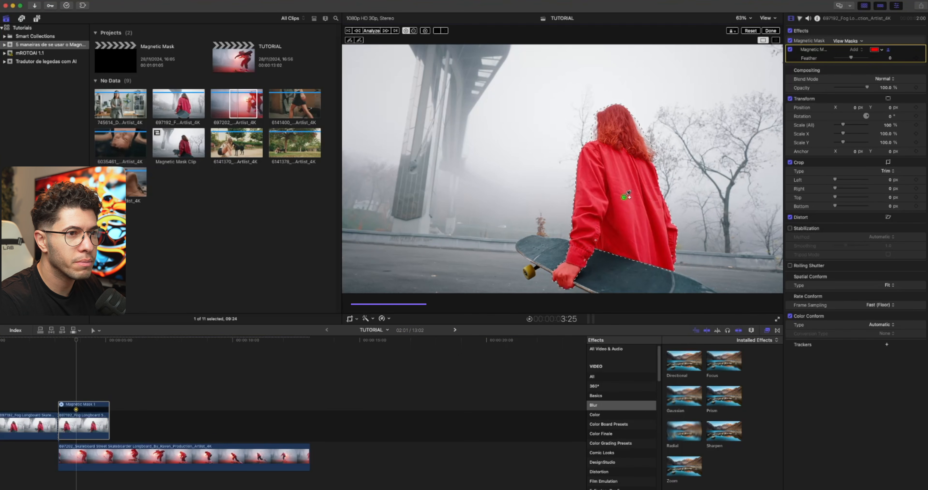
click(547, 249)
click(622, 278)
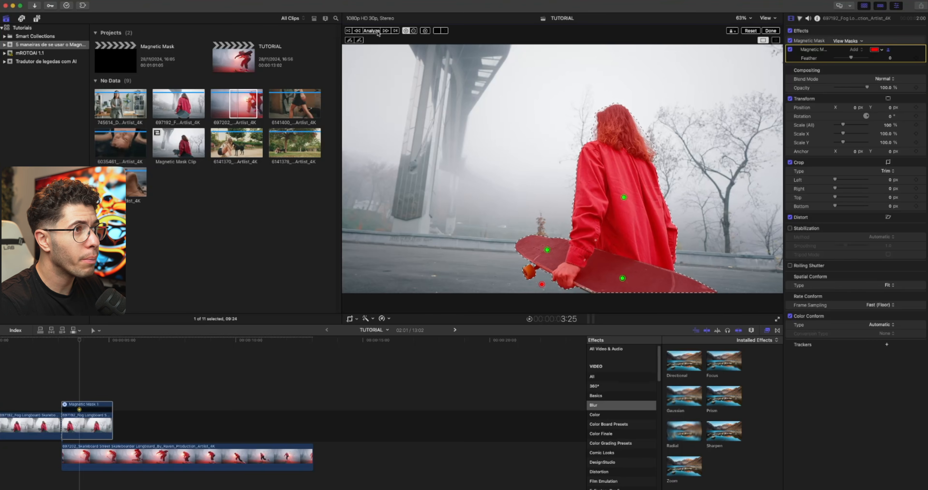
click(374, 31)
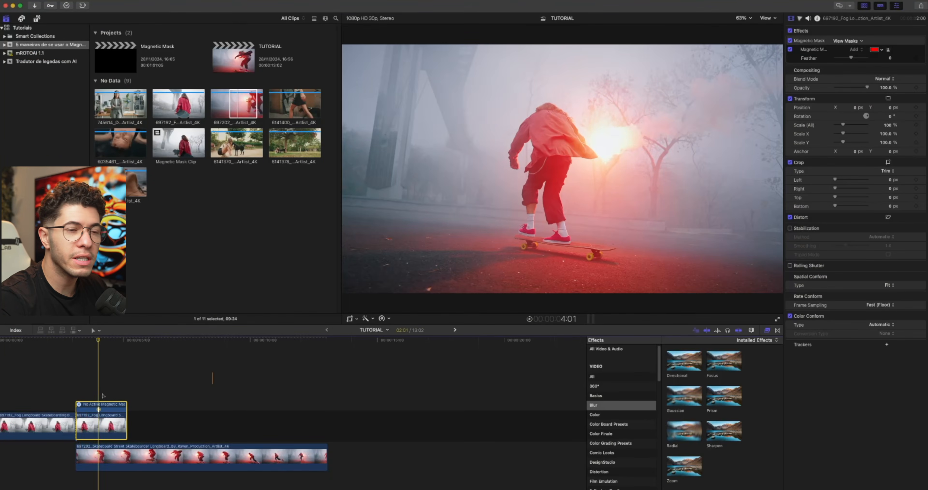
- Duplicate the masked fog clip segment directly above itself and disable the Magnetic Mask on the lower copy
drag(98, 424, 95, 400)
click(95, 422)
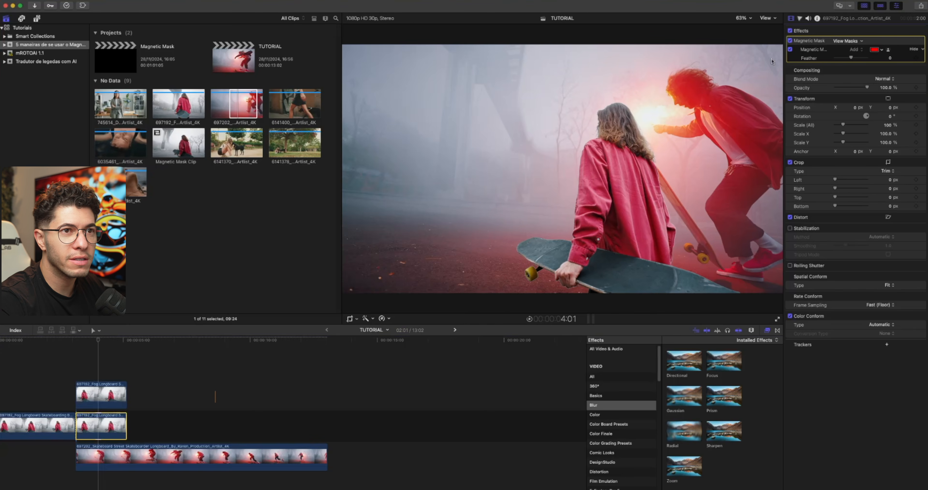
click(790, 41)
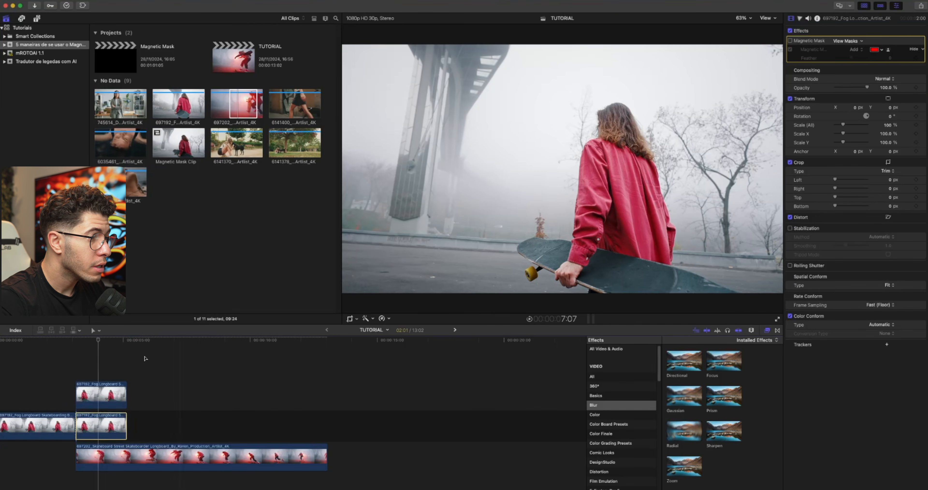
- Set the blend mode of the upper masked copy to Silhouette Alpha
click(790, 41)
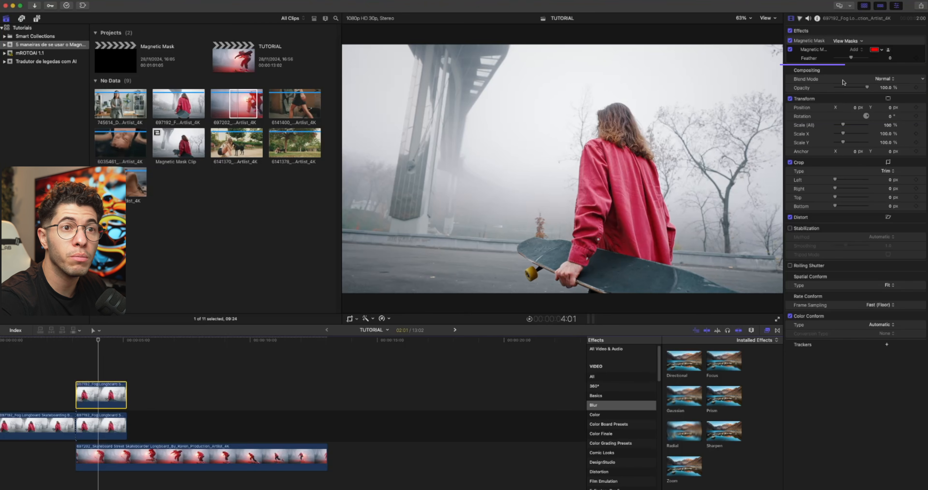
click(883, 79)
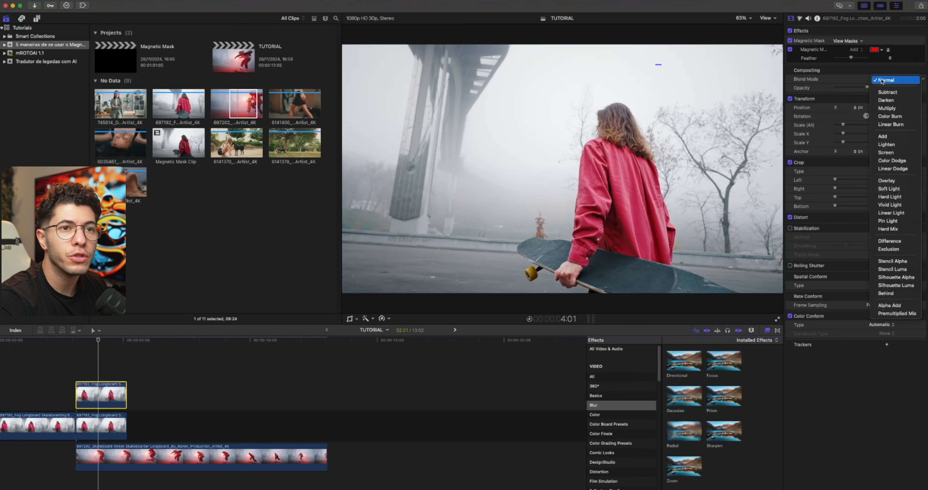
click(895, 277)
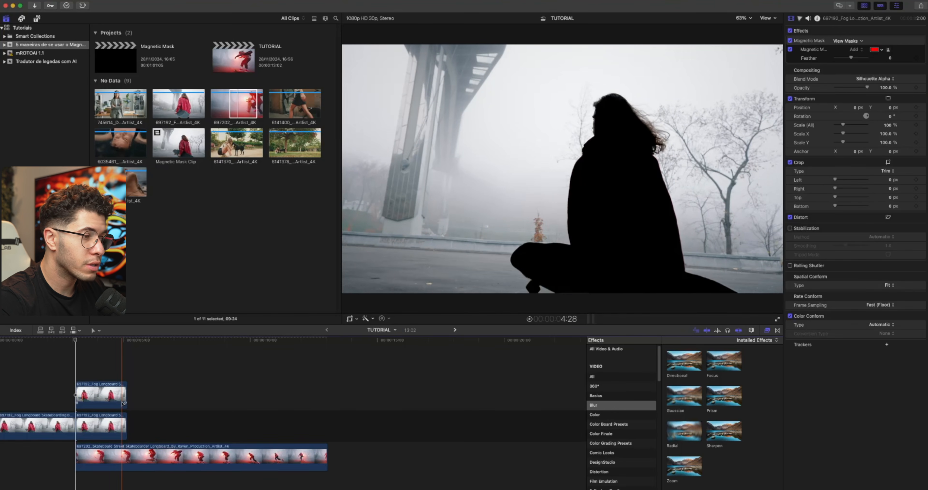
- Combine the two stacked fog clip copies into a compound clip and preview the cut-out over the street skateboarding clip
drag(170, 402, 101, 431)
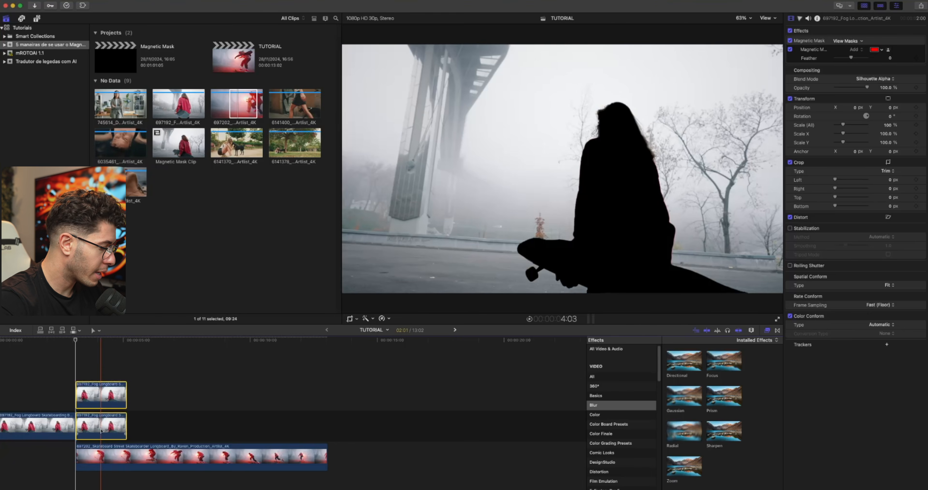
key(alt+g)
click(561, 272)
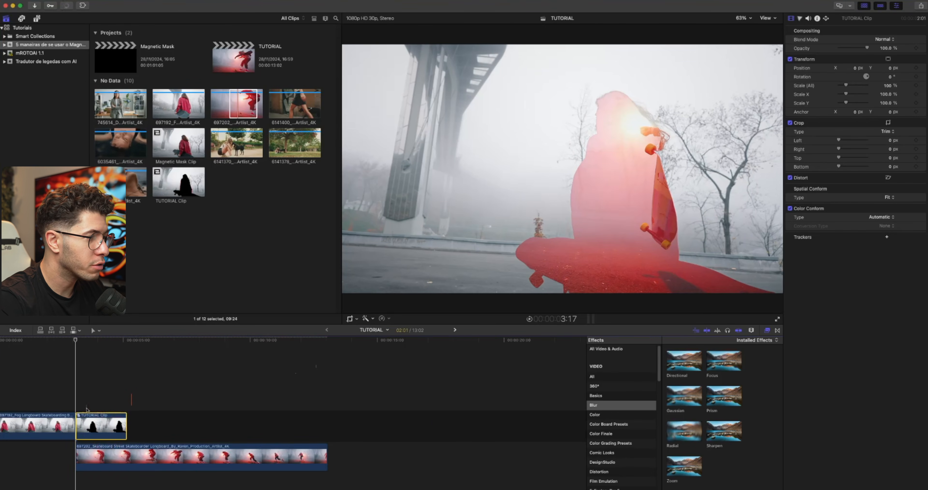
key(l)
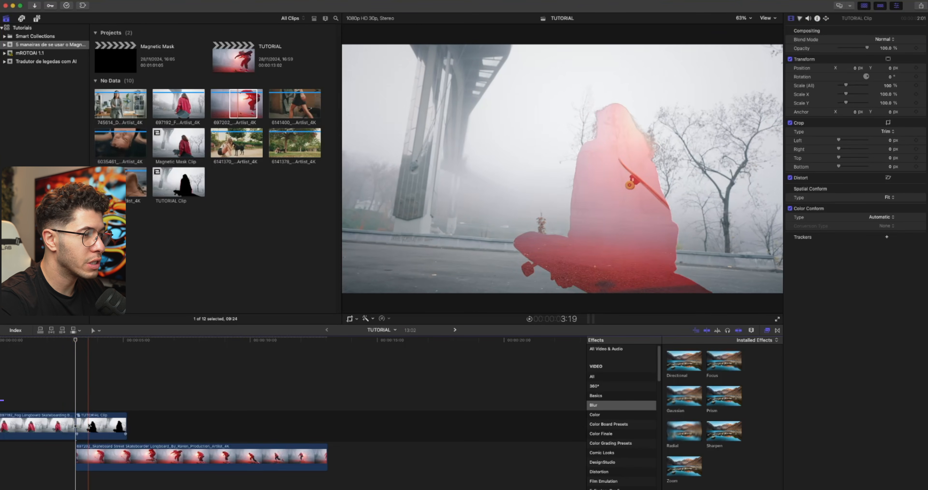
- Inside the compound clip, keyframe the upper clip's opacity from 0% at the start to 100% at the end, and return to the project
double_click(100, 425)
click(26, 393)
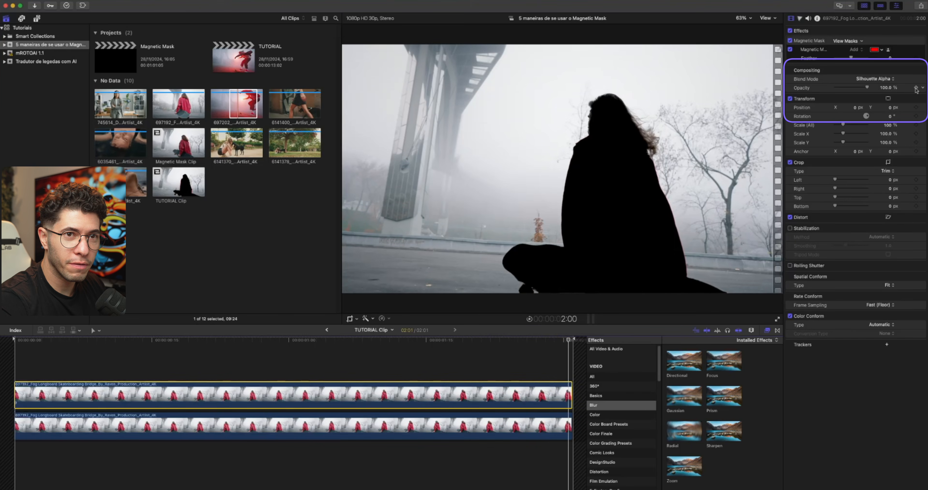
click(235, 372)
key(Home)
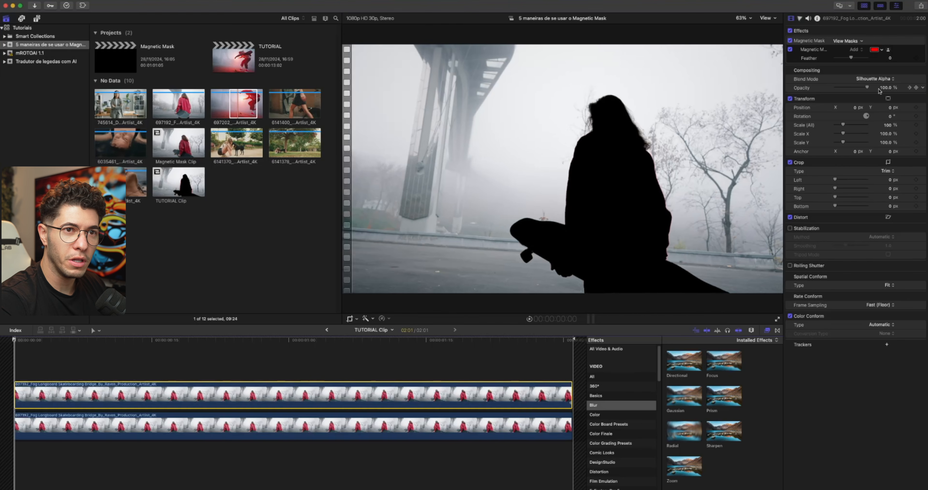
drag(867, 88, 803, 90)
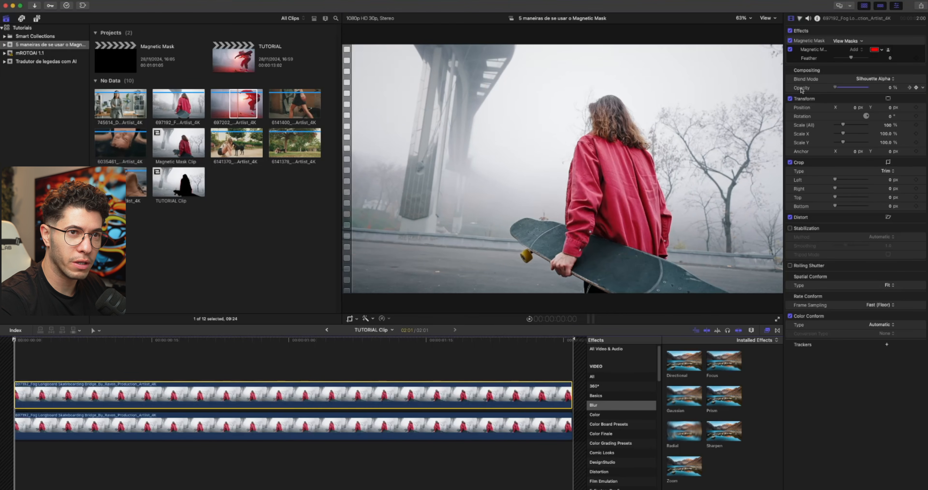
key(space)
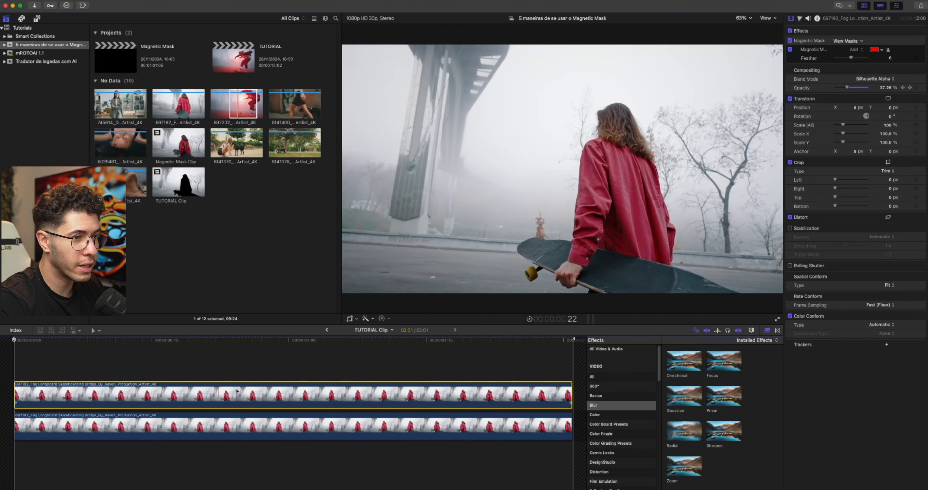
click(119, 394)
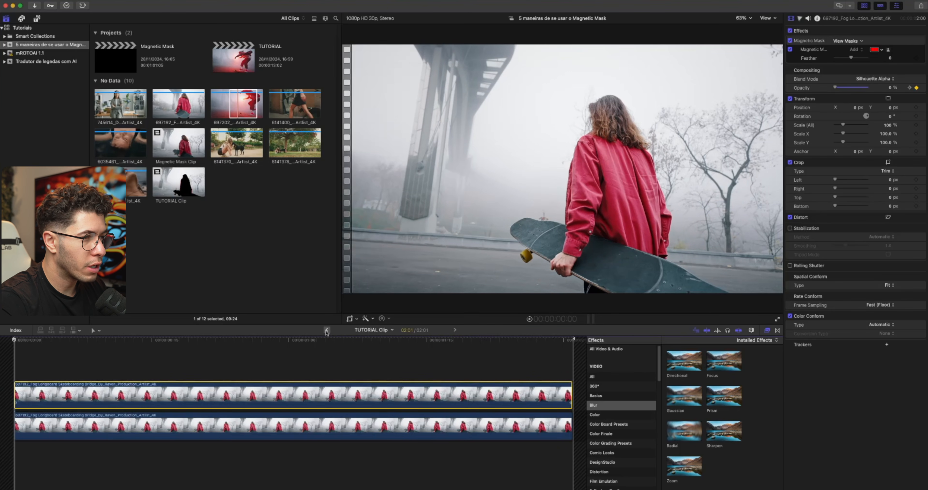
click(327, 330)
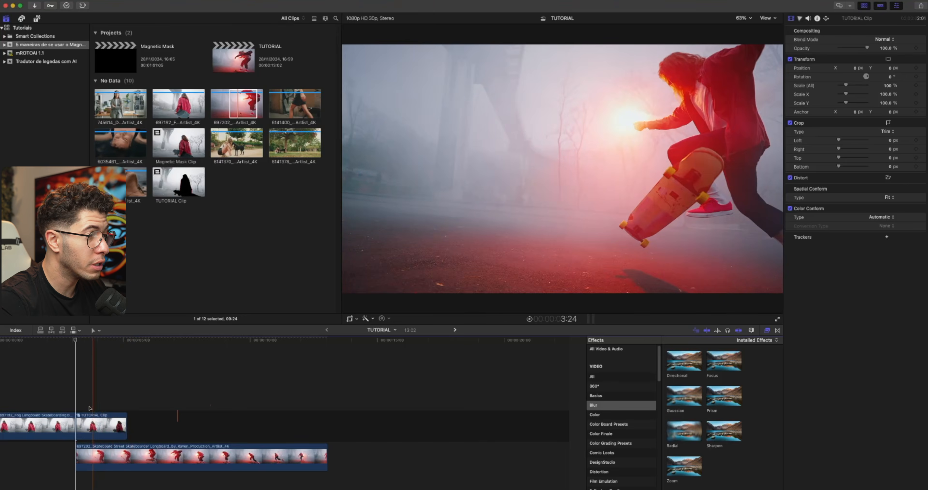
- Apply a Ken Burns crop to the compound clip, shrinking the end frame to a tiny area on the person's back, and play the transition
click(76, 415)
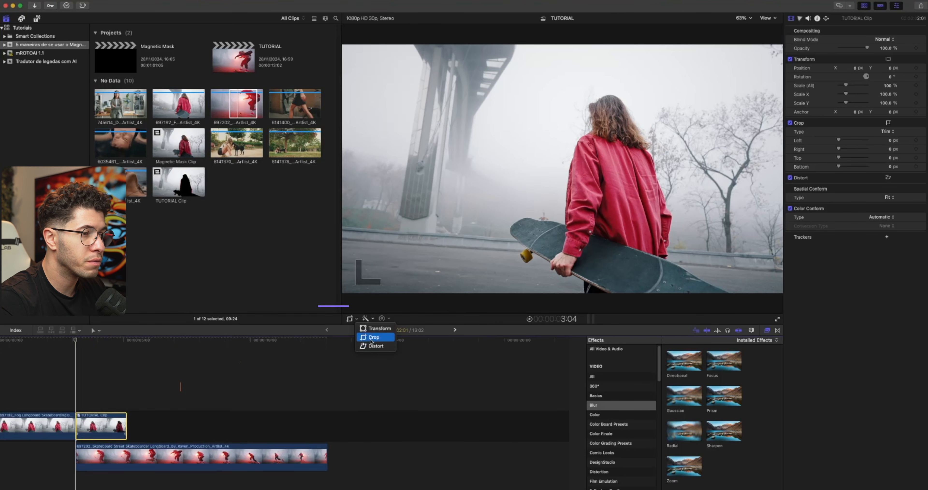
click(371, 337)
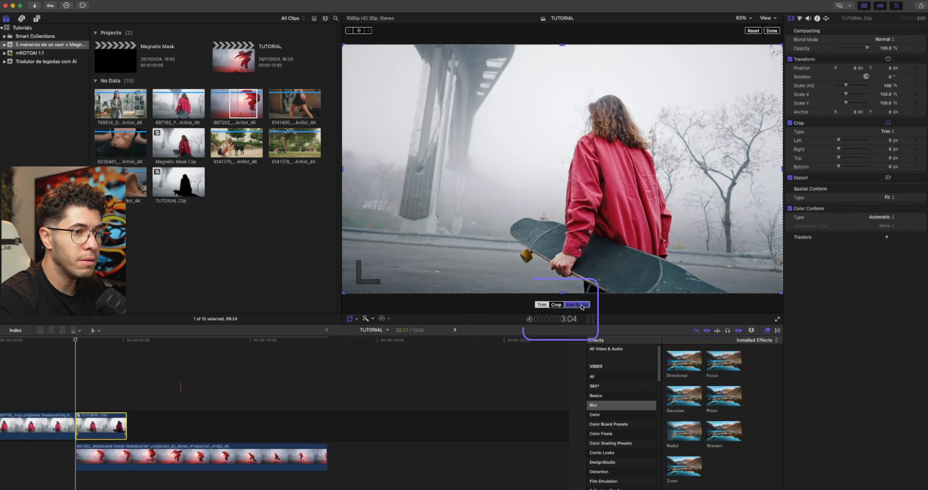
click(577, 304)
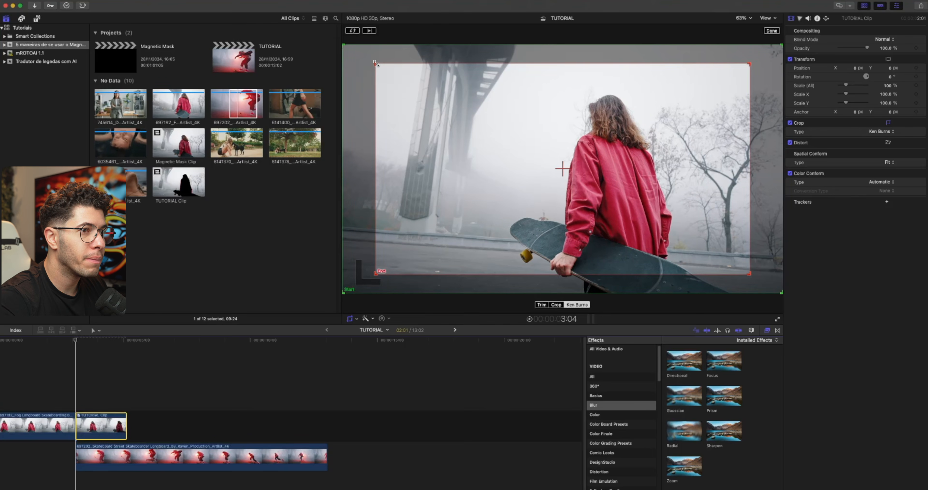
drag(376, 63, 626, 188)
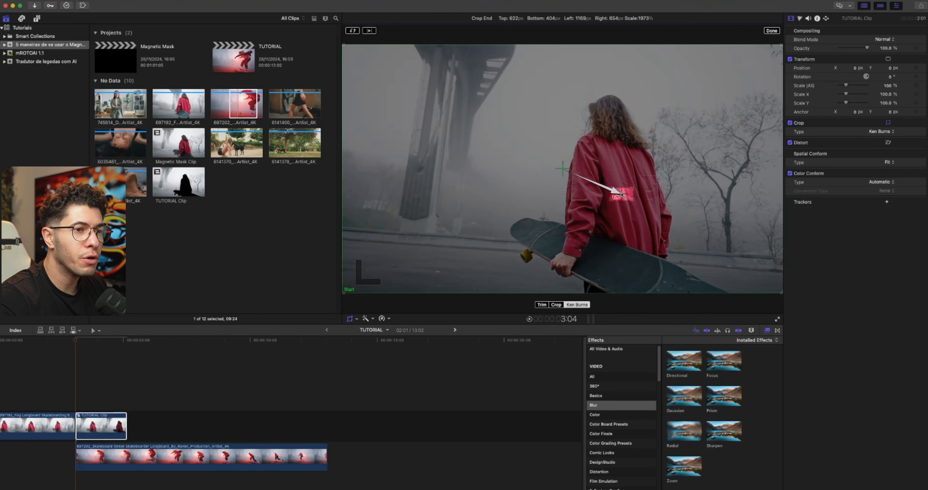
click(771, 31)
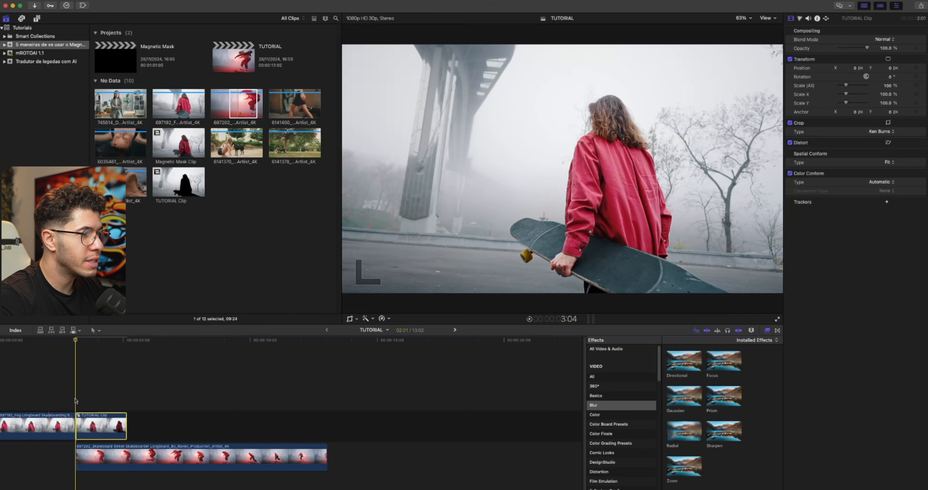
click(40, 429)
key(space)
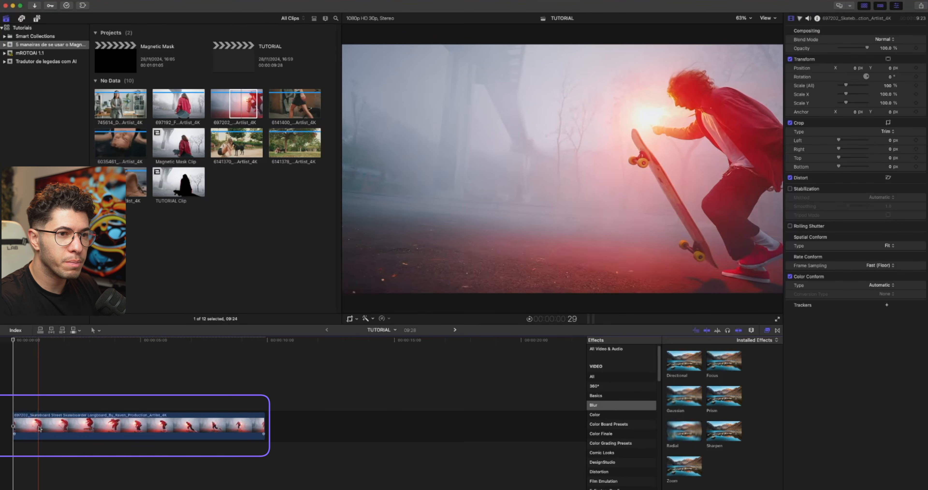
- Split the street skateboarding clip in two places around the jump, and duplicate the middle section above itself
click(61, 429)
key(super+b)
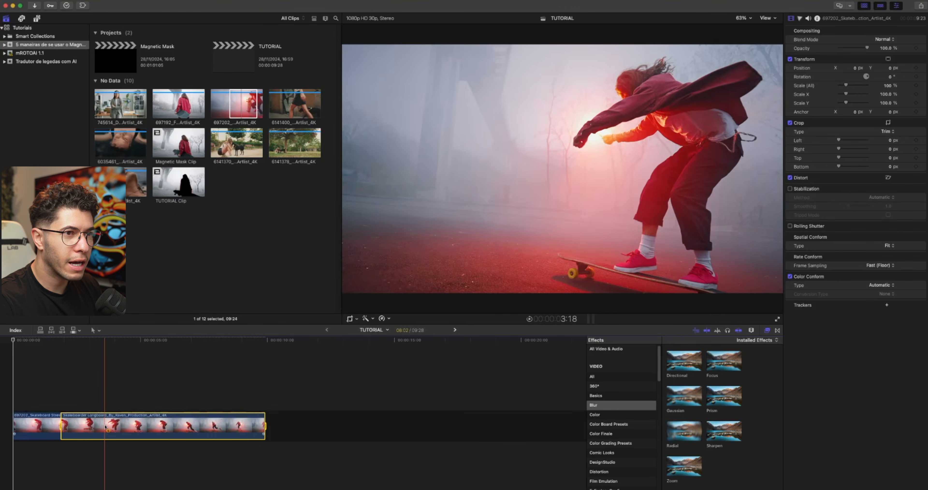
key(super+b)
key(super+z)
key(super+b)
click(82, 418)
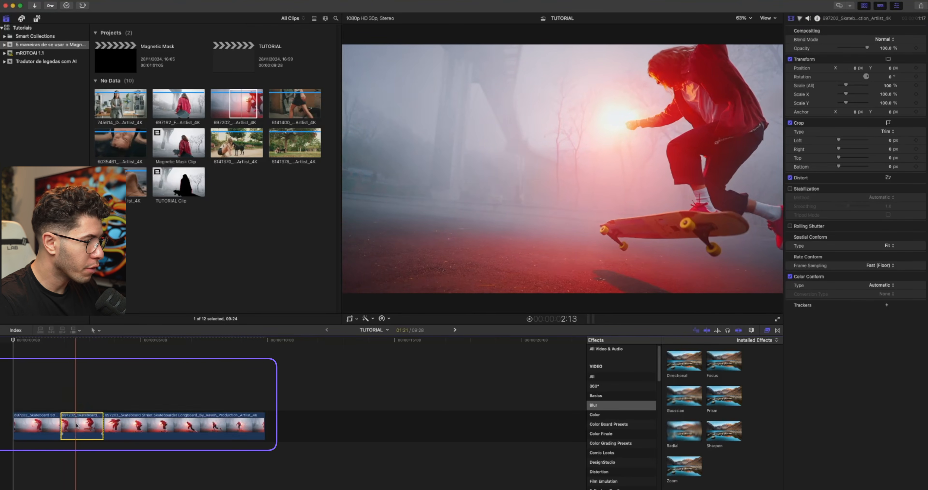
drag(78, 429, 73, 394)
drag(74, 393, 74, 384)
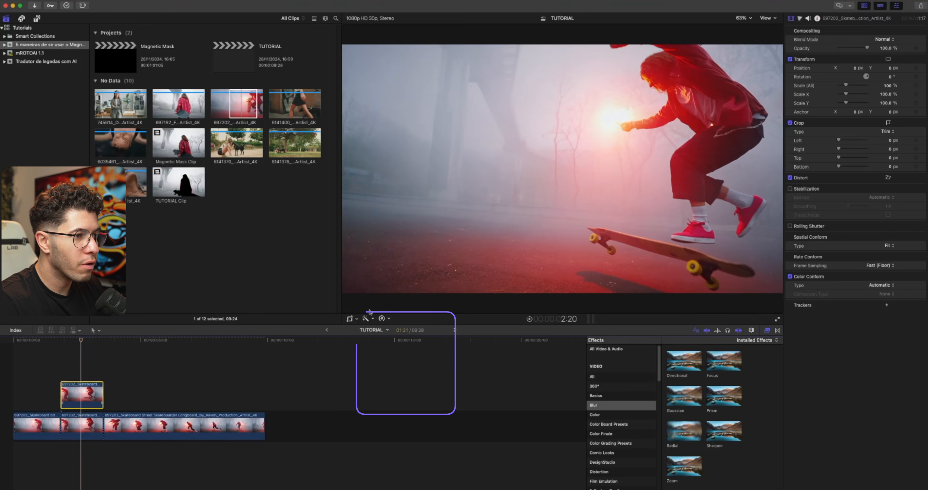
- Add a Magnetic Mask to the upper copy covering the skateboarder, shoes and board, analyze it, and finish mask editing
click(373, 318)
click(384, 368)
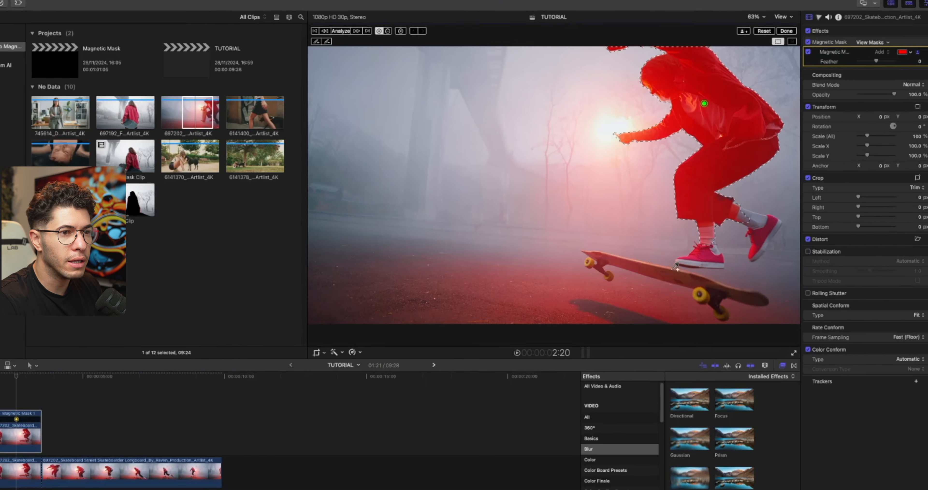
click(657, 250)
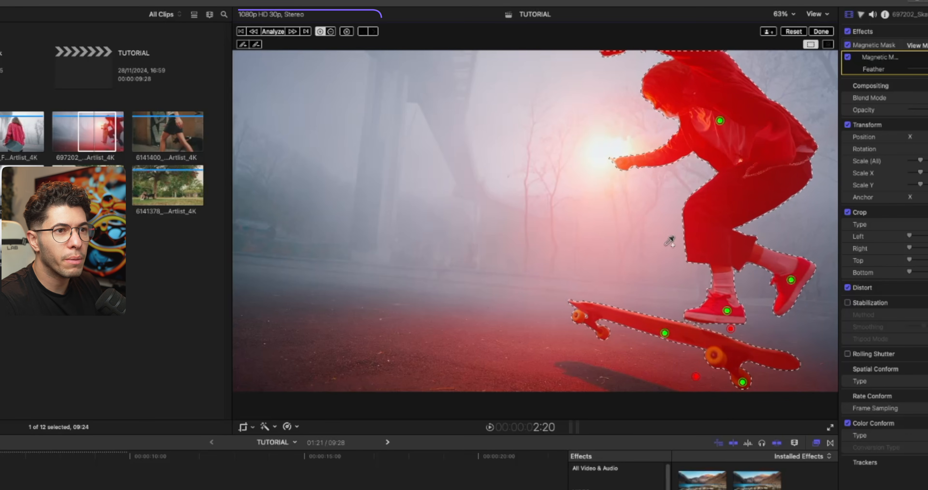
click(273, 33)
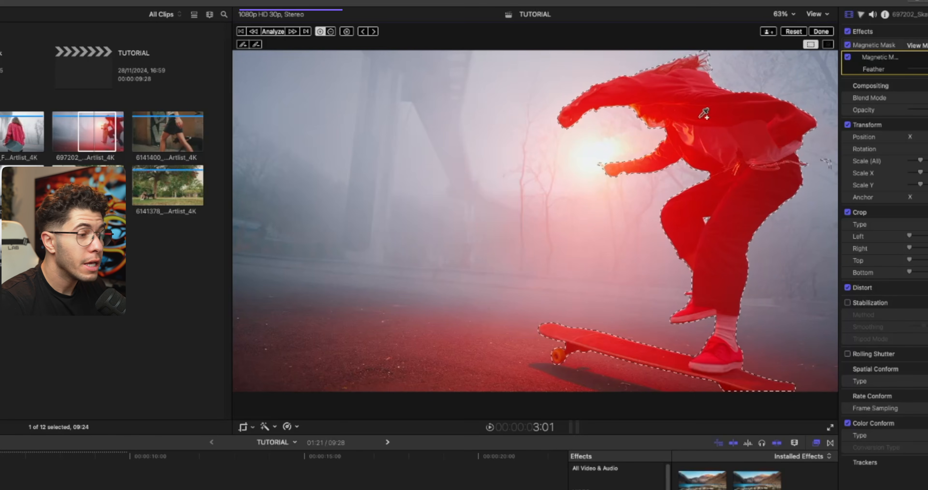
click(822, 32)
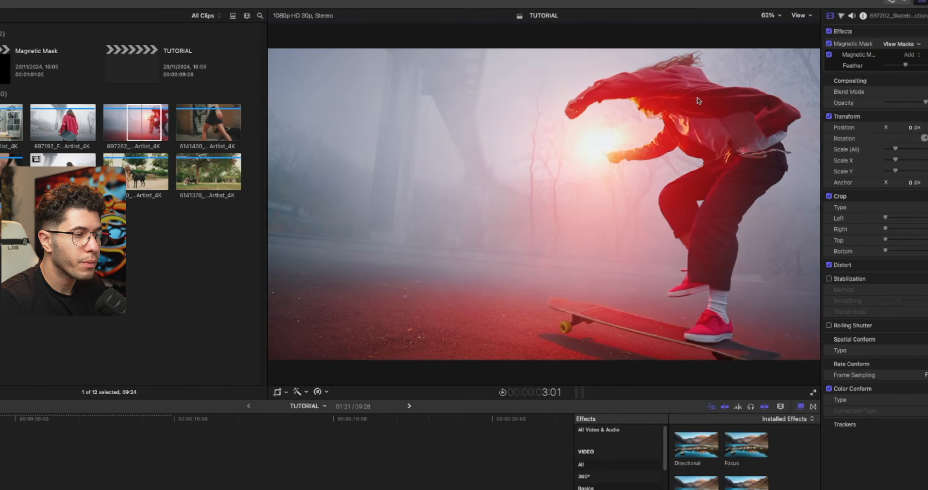
- Apply the Clones Zoom effect from mRotoAI Expansions to the masked upper clip, with Animation Out off and Animation Type 02
click(71, 426)
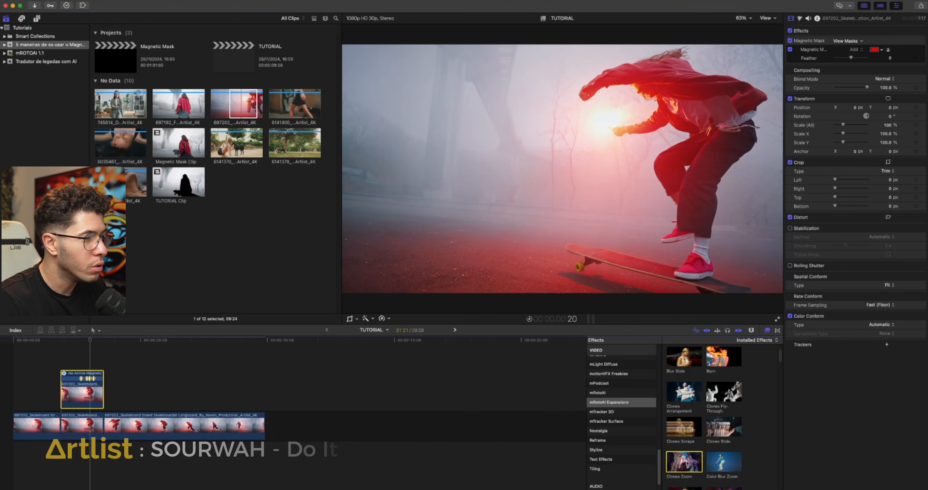
drag(694, 479, 80, 397)
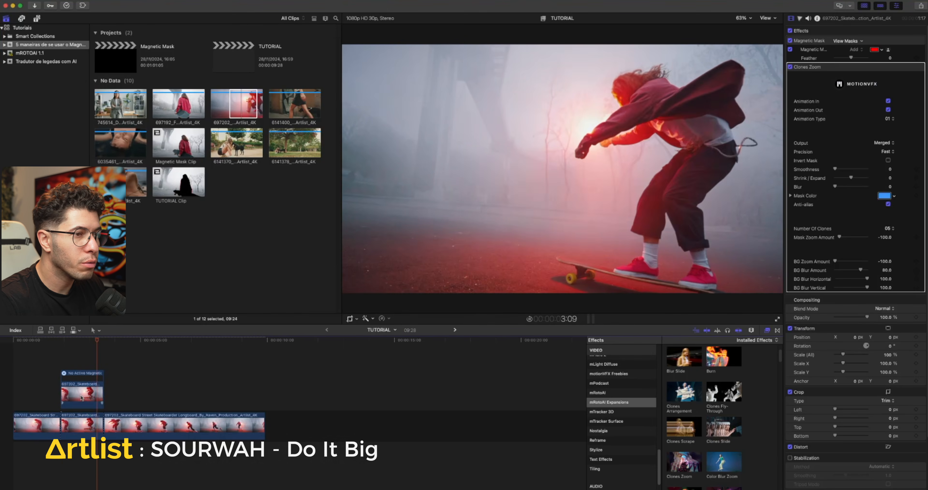
click(93, 362)
click(92, 389)
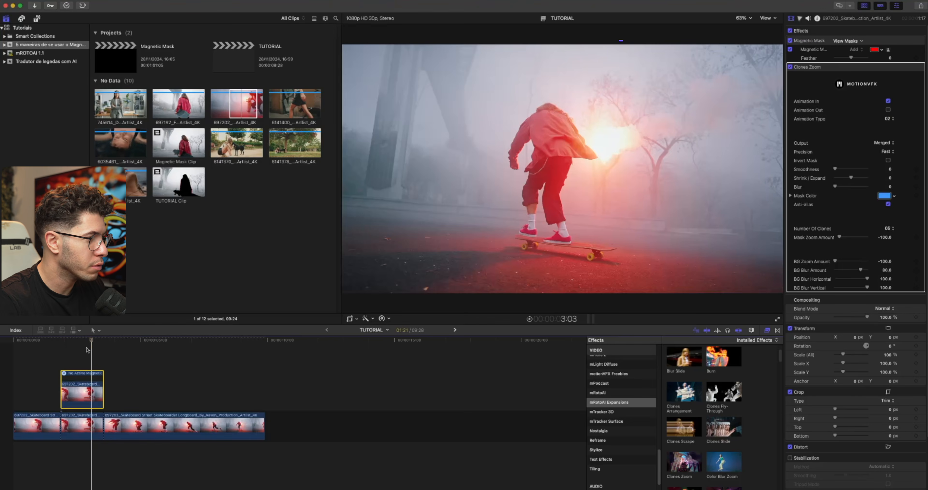
- Play the Clones Zoom effect from the start of the masked clip and browse further mRotoAI Expansions effects
click(61, 361)
key(space)
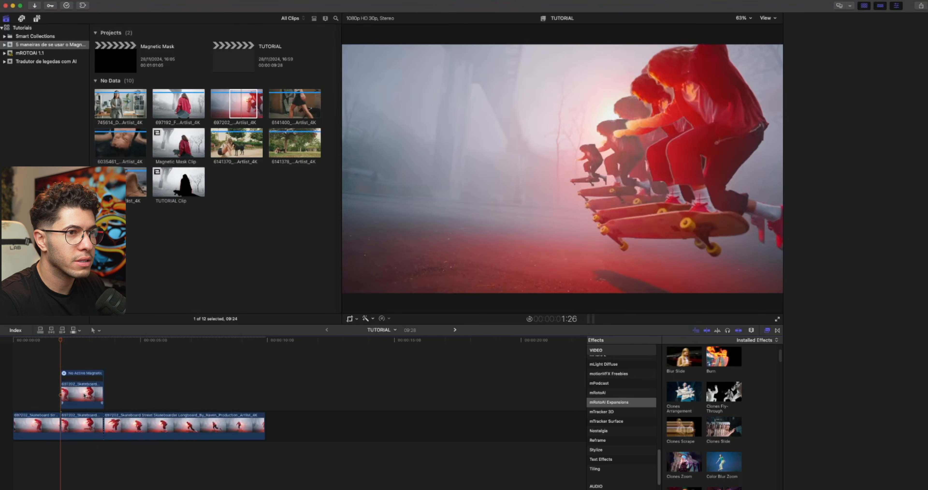
click(80, 392)
scroll(764, 442, down, 5)
click(744, 444)
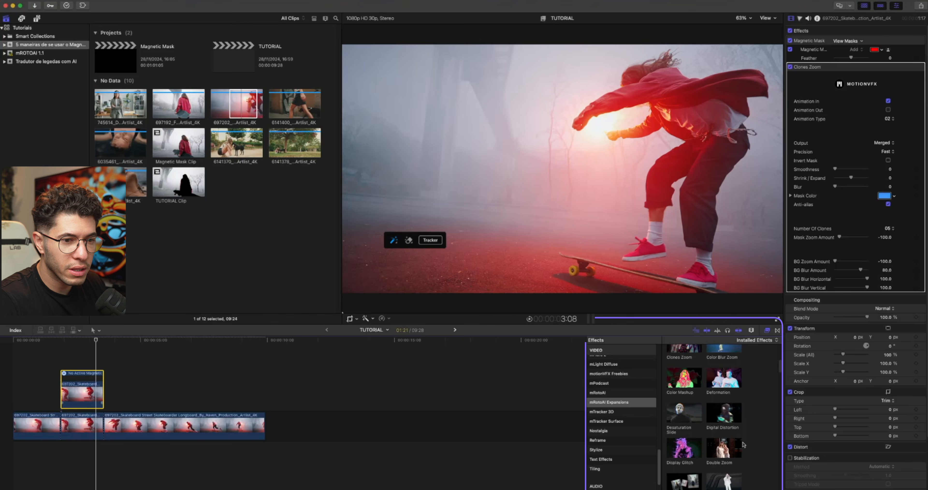
scroll(714, 432, down, 4)
click(680, 417)
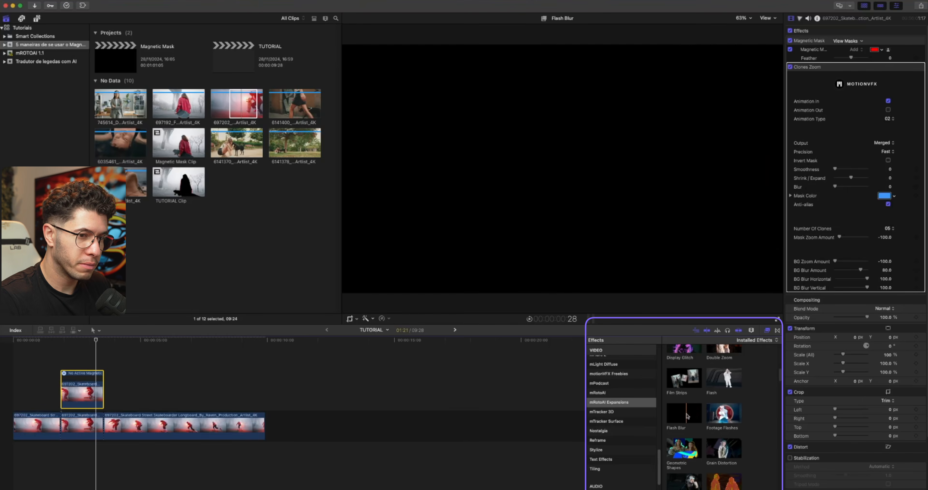
- Play the skateboarding sequence from its beginning through the Clones Zoom section
drag(270, 393, 87, 391)
click(49, 363)
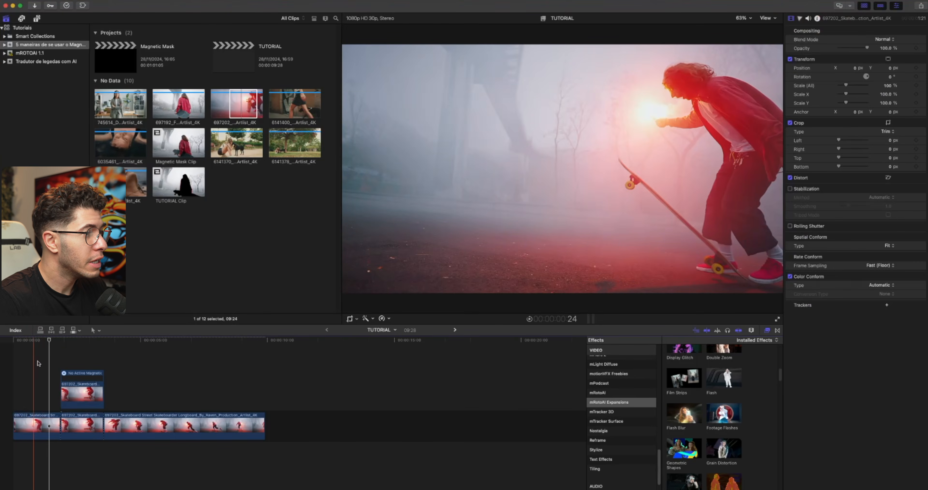
click(13, 370)
key(space)
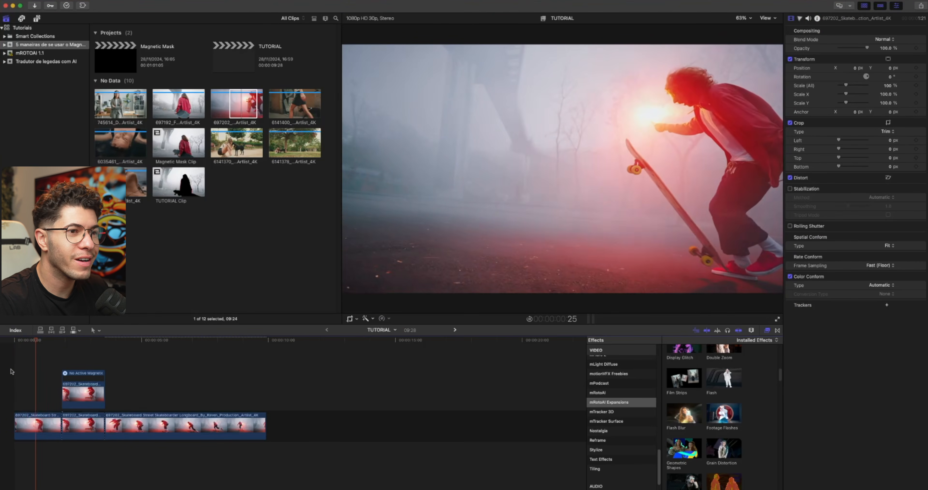
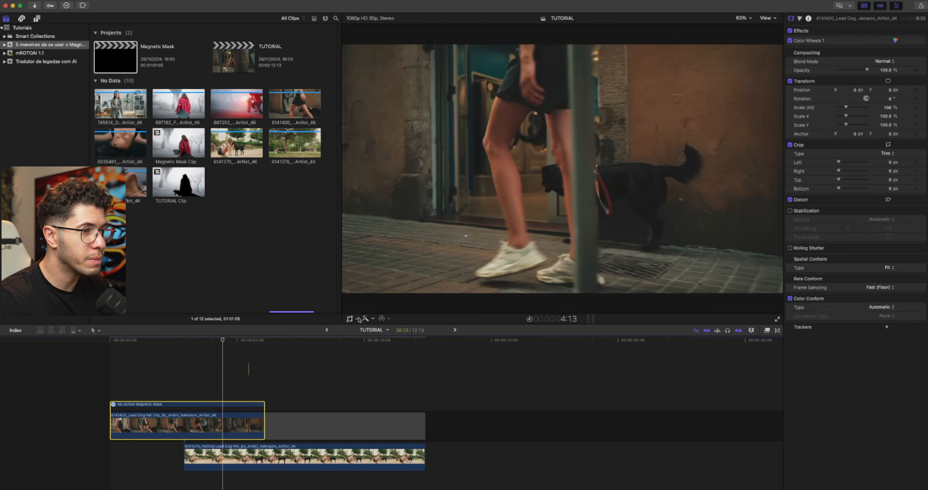
- Add a Magnetic Mask to the street dog-walking clip covering the foreground tree trunk, and analyze it until stopping the analysis
click(367, 318)
click(381, 368)
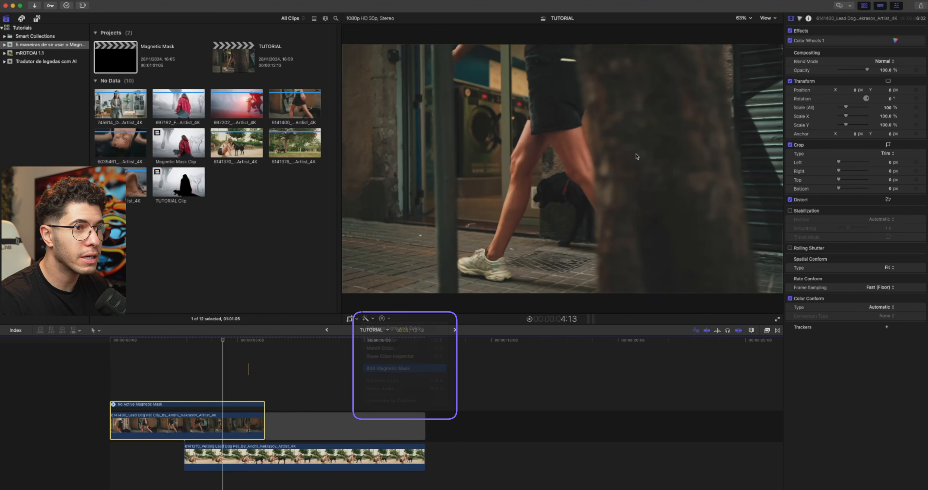
click(647, 82)
click(654, 238)
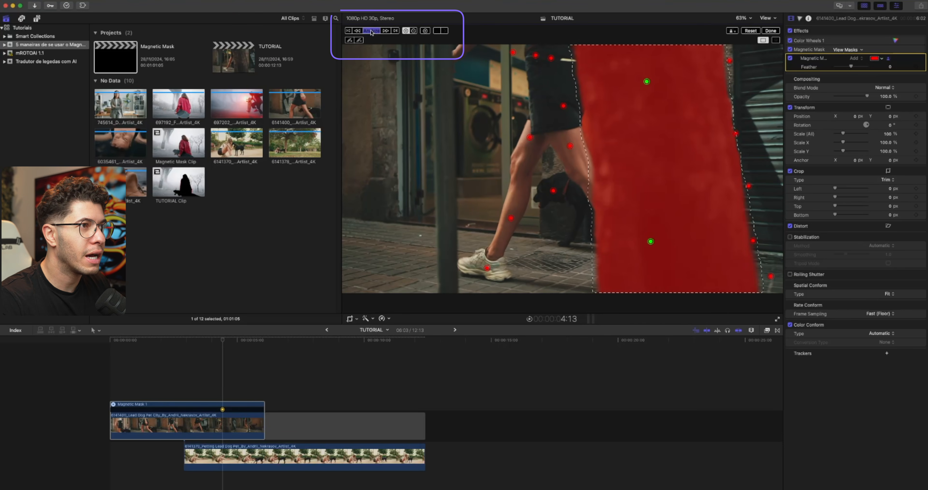
click(371, 31)
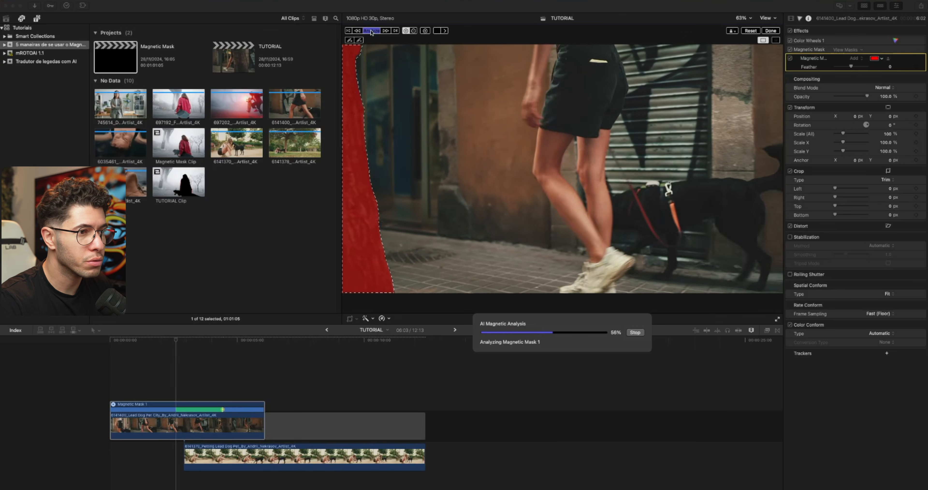
click(635, 333)
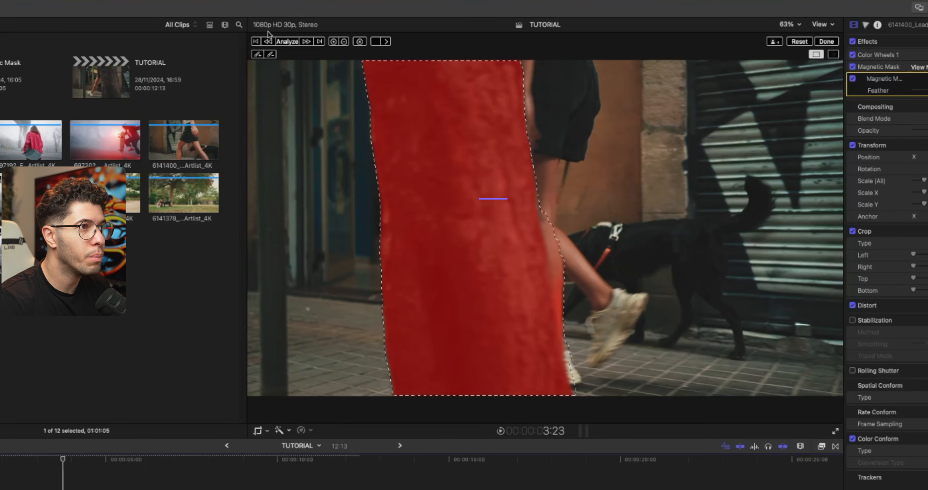
- At 3:23, subtract the leg area beside the trunk from the mask and analyze it again forward and backward
click(344, 41)
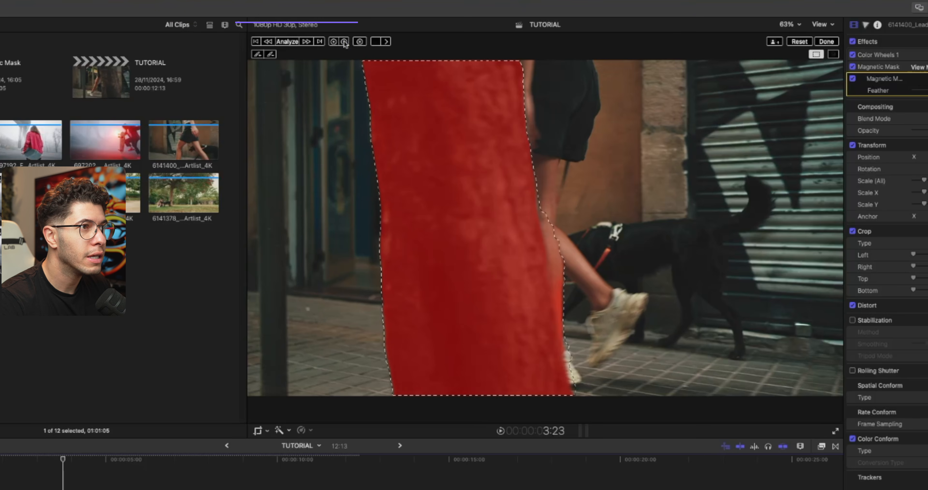
click(558, 262)
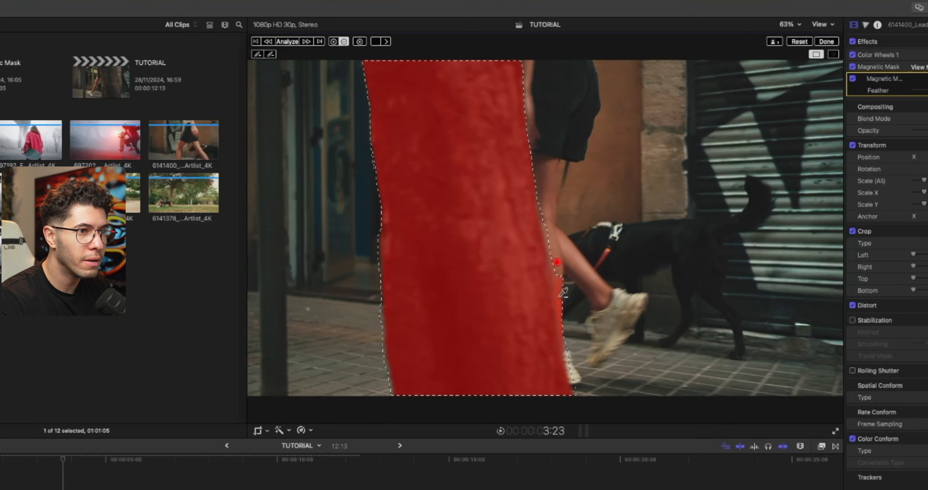
click(558, 286)
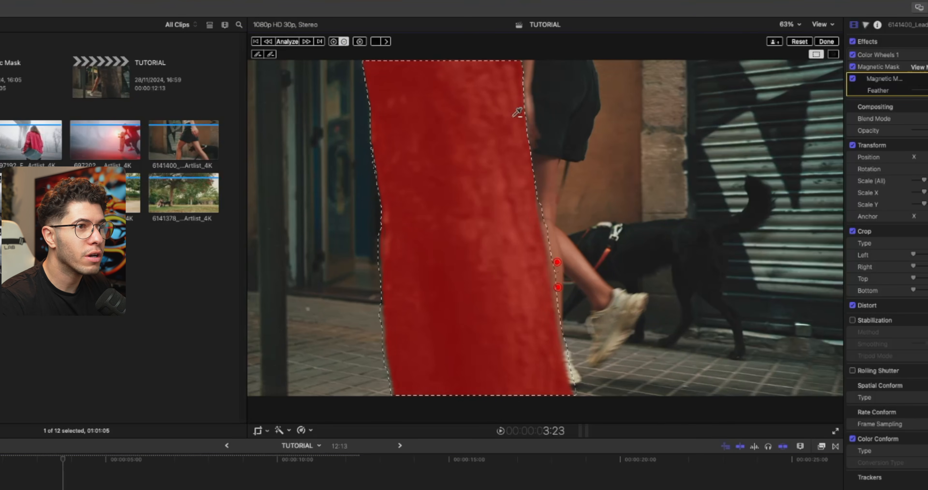
click(307, 42)
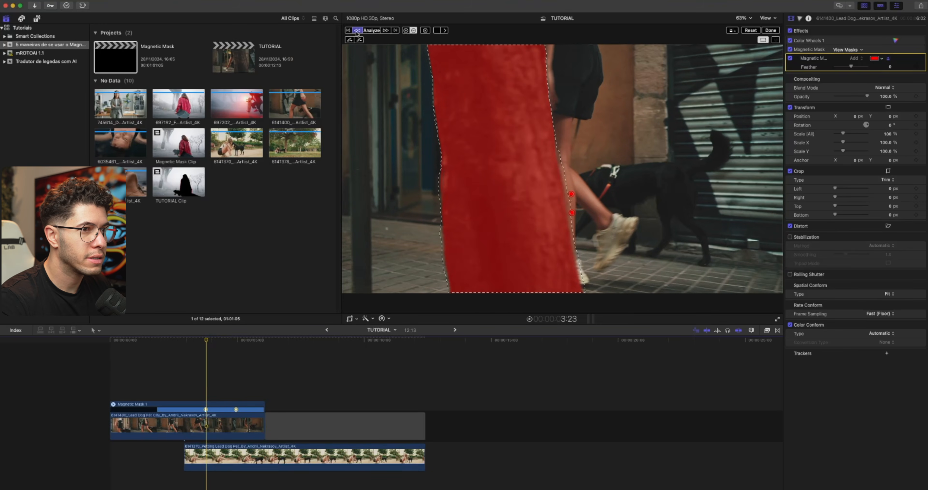
click(357, 31)
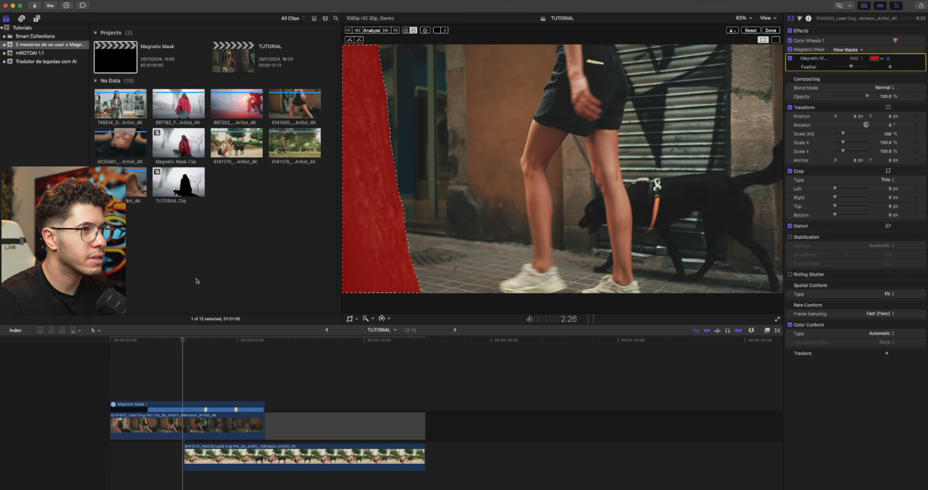
- At 2:18, correct the mask at the frame's edge by subtracting the wall area and adding the missing upper part of the trunk
key(Left)
key(Left)
key(Left)
key(Left)
key(Left)
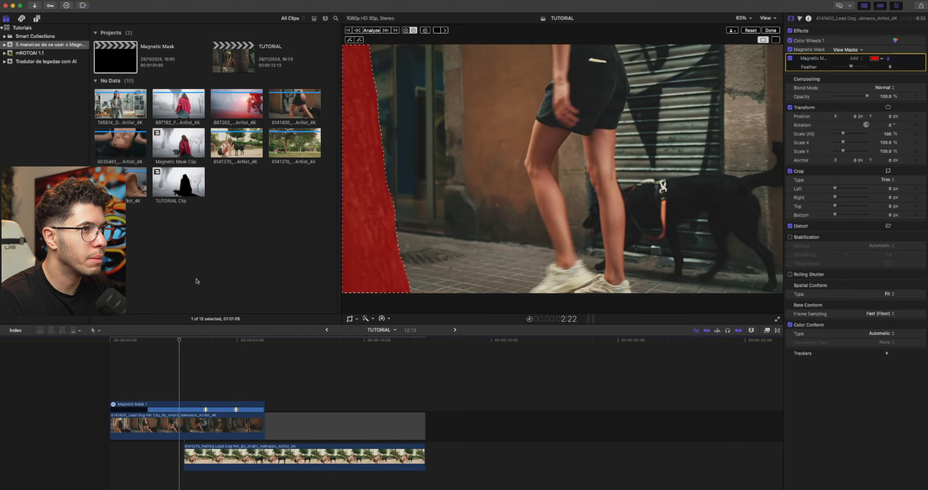
key(Left)
key(Left)
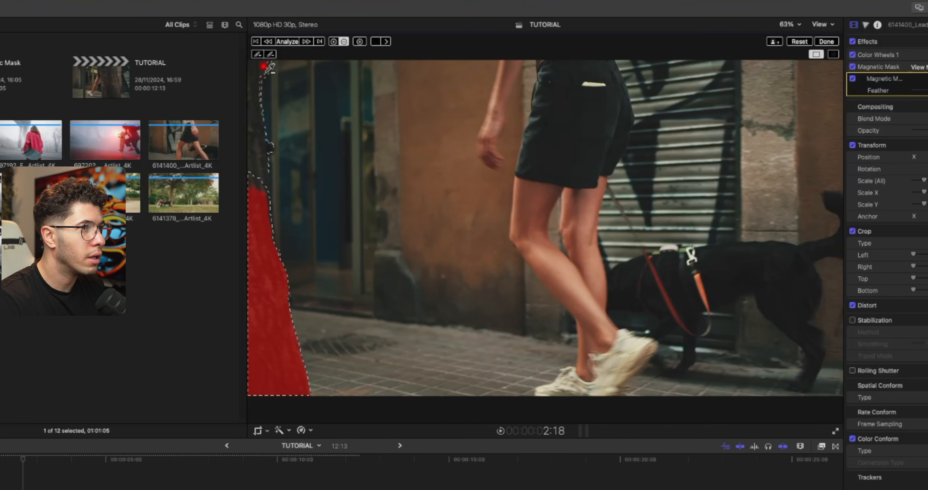
click(331, 41)
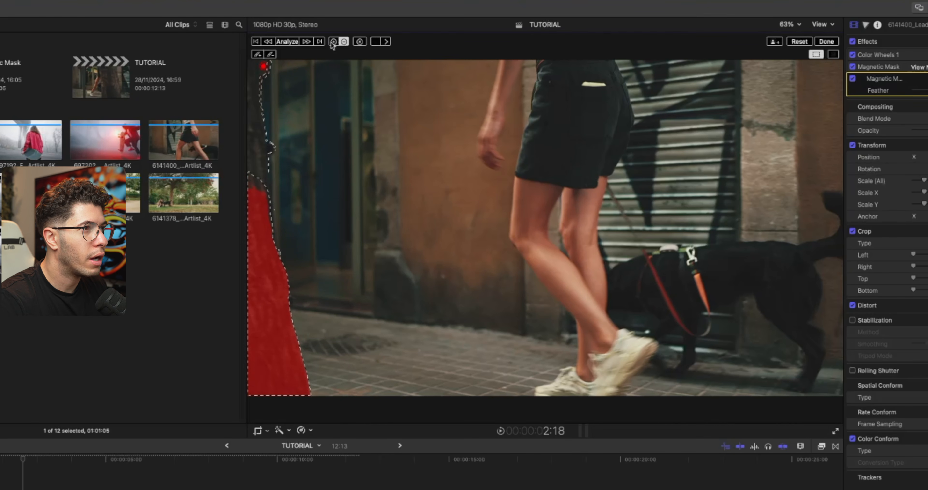
click(253, 97)
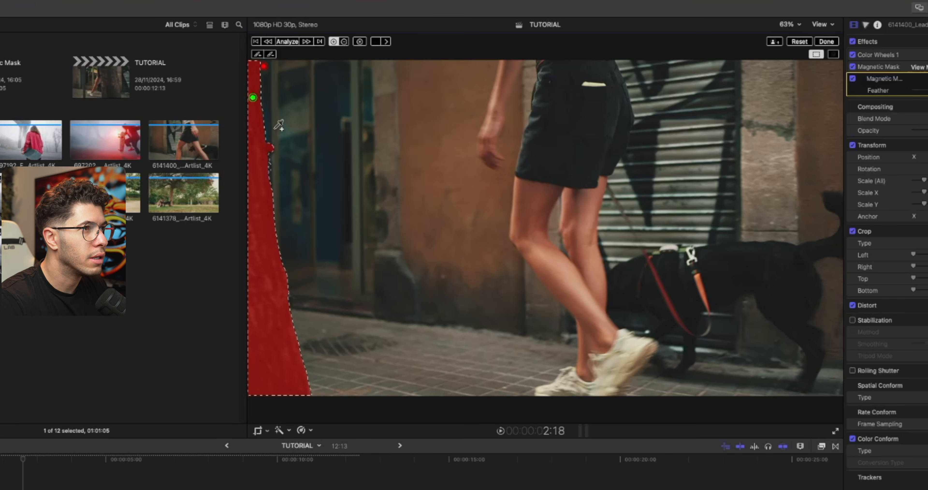
key(alt)
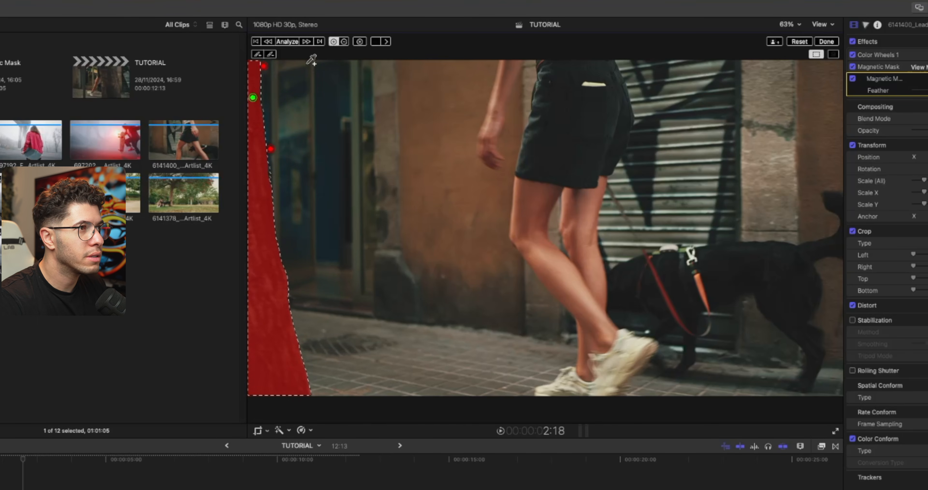
- Analyze the corrected trunk mask backward, and stop once the trunk has left the frame
click(256, 42)
click(267, 41)
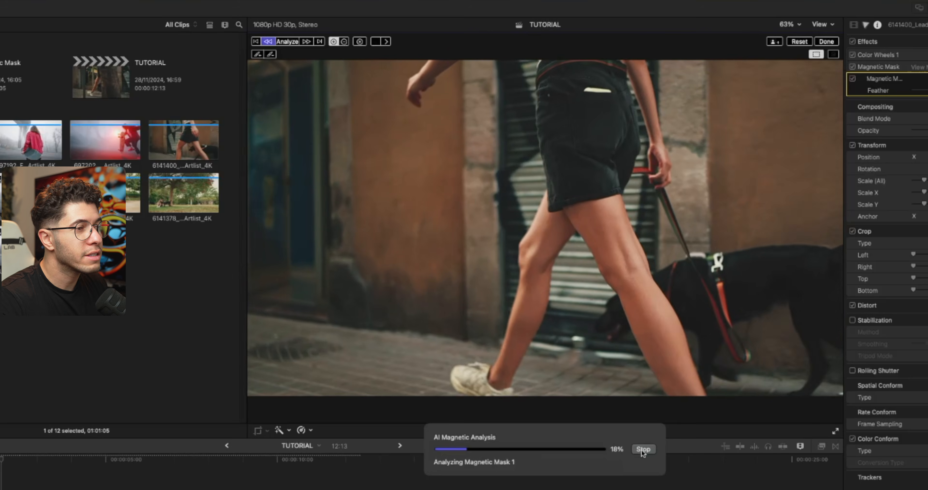
click(642, 449)
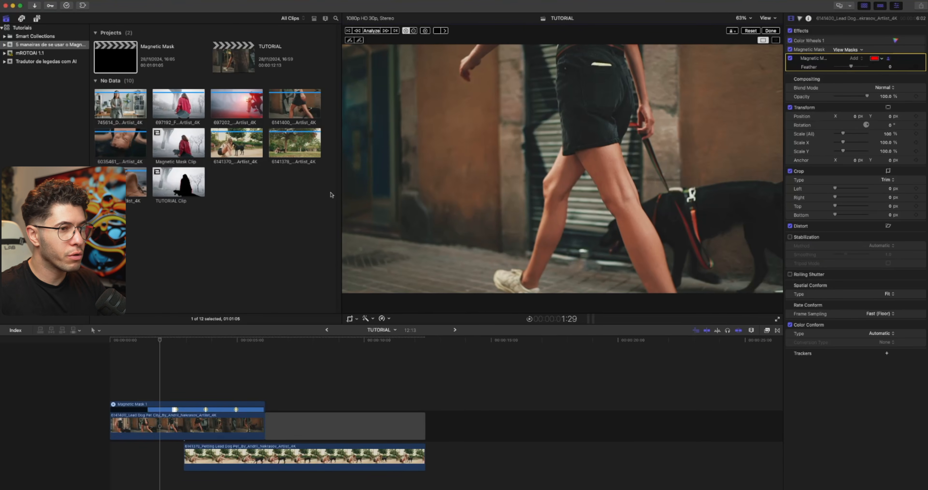
- Finish editing the Magnetic Mask and play back the masked dog-walking clip
click(771, 31)
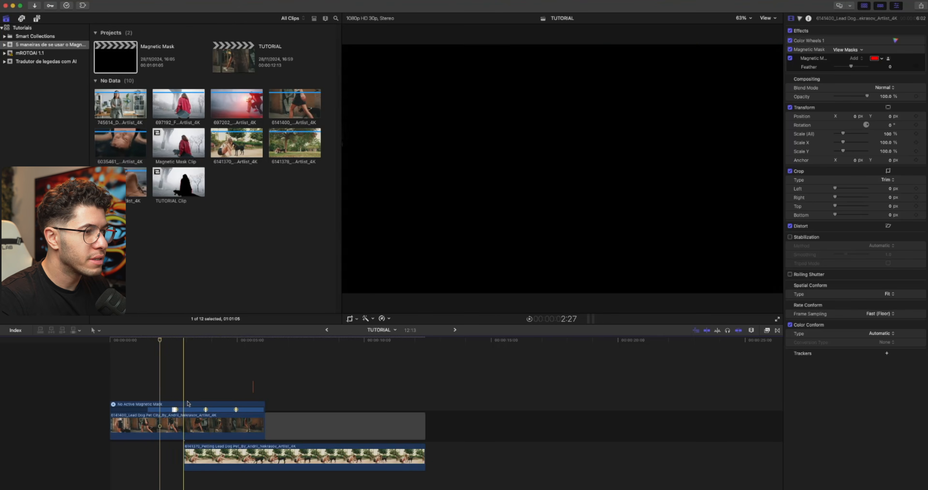
key(space)
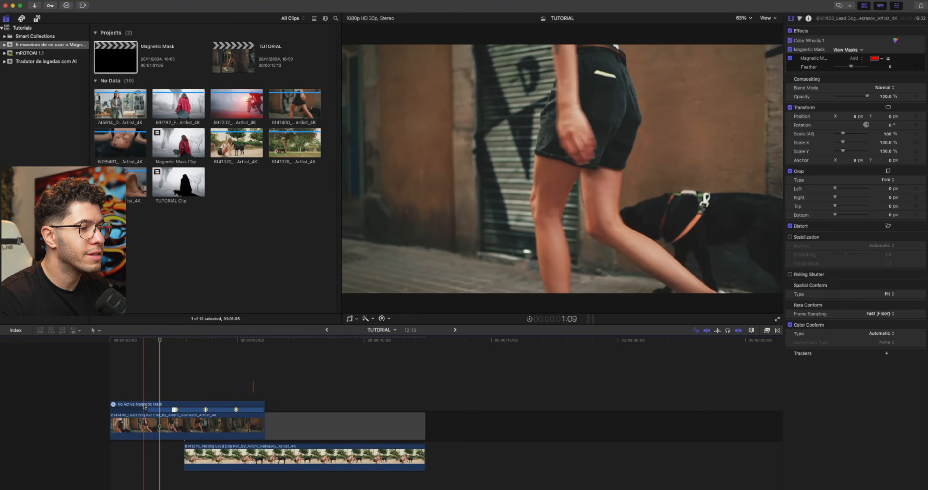
key(space)
- Add a shape mask to the Magnetic Mask of the dog-walking clip and change its circle into a square
click(223, 423)
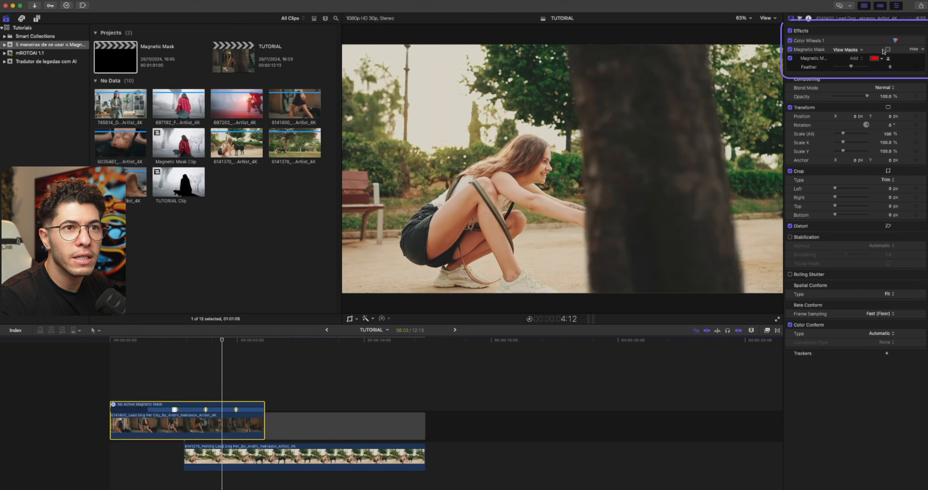
click(886, 50)
click(853, 54)
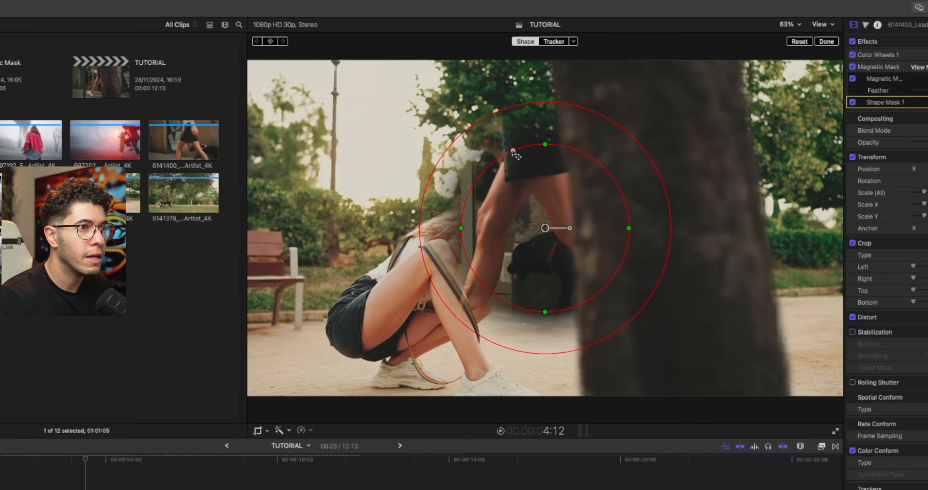
drag(514, 150, 439, 152)
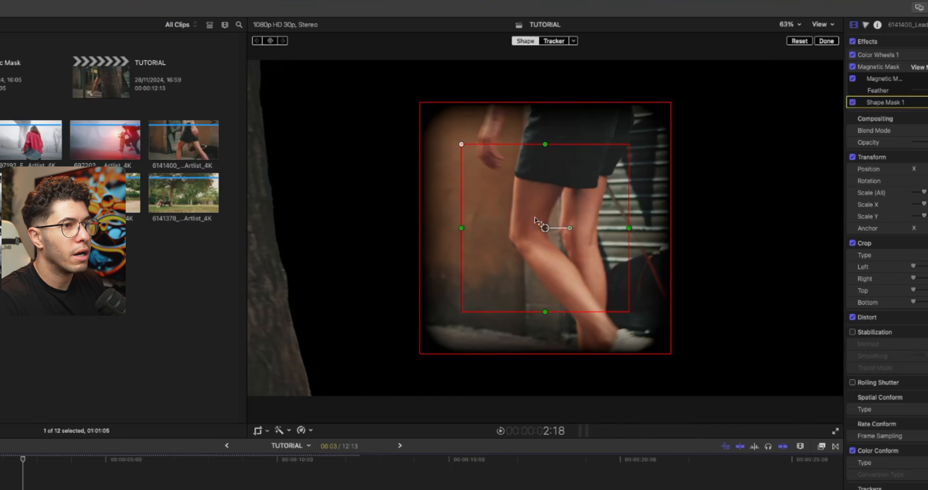
- Set the viewer to 25%, enlarge the shape mask beyond the frame, and shift it right so the trunk's side edge is clear
click(794, 24)
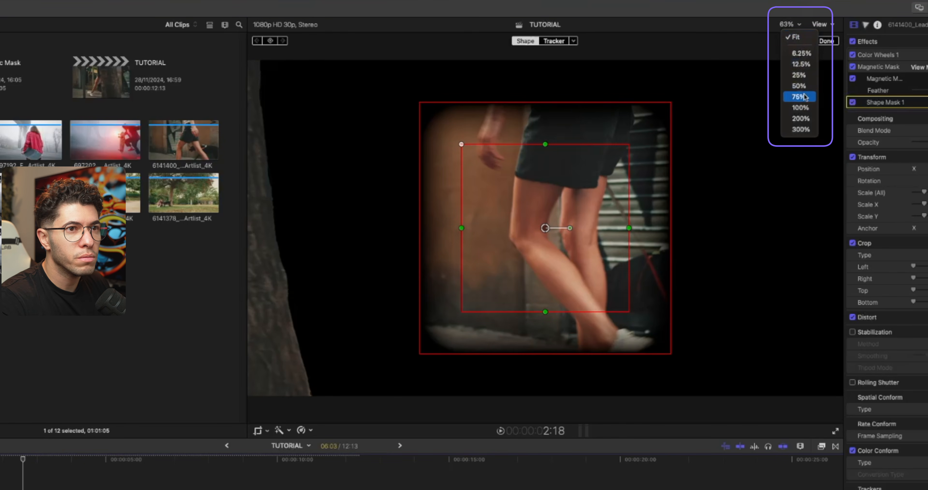
click(797, 64)
click(789, 24)
click(793, 75)
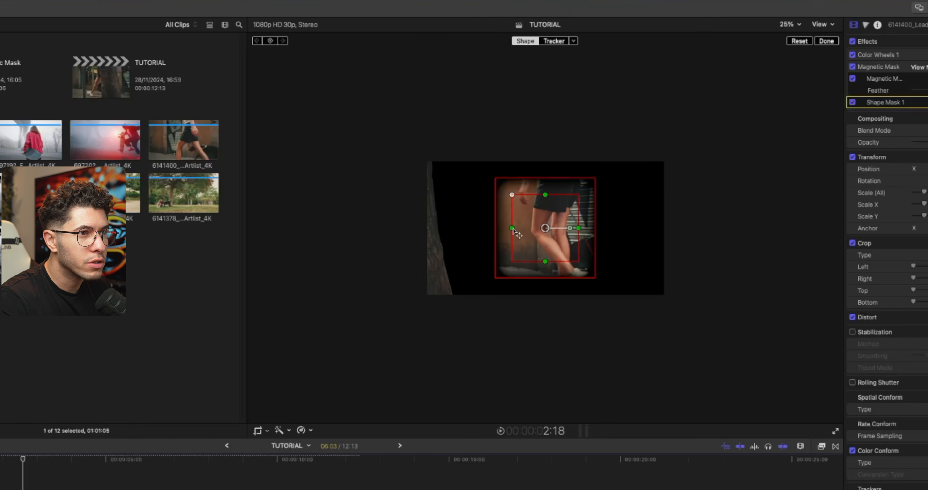
drag(547, 195, 546, 144)
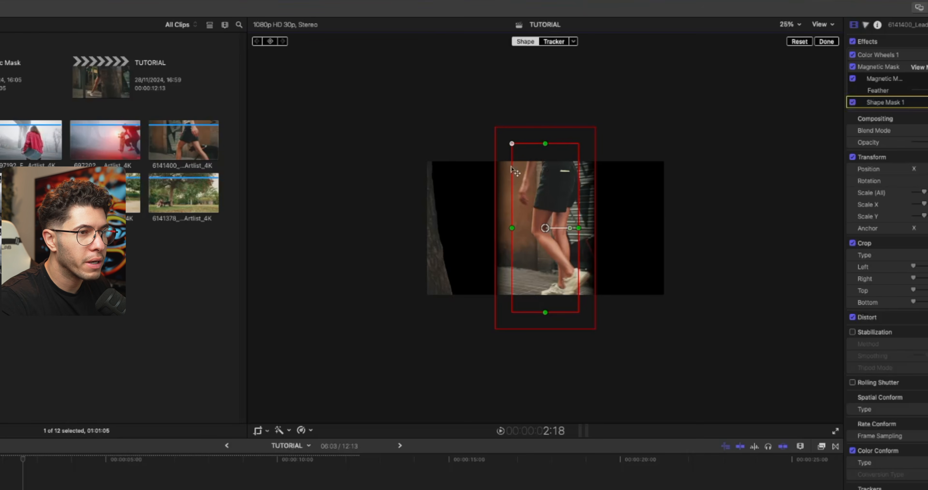
drag(578, 228, 758, 228)
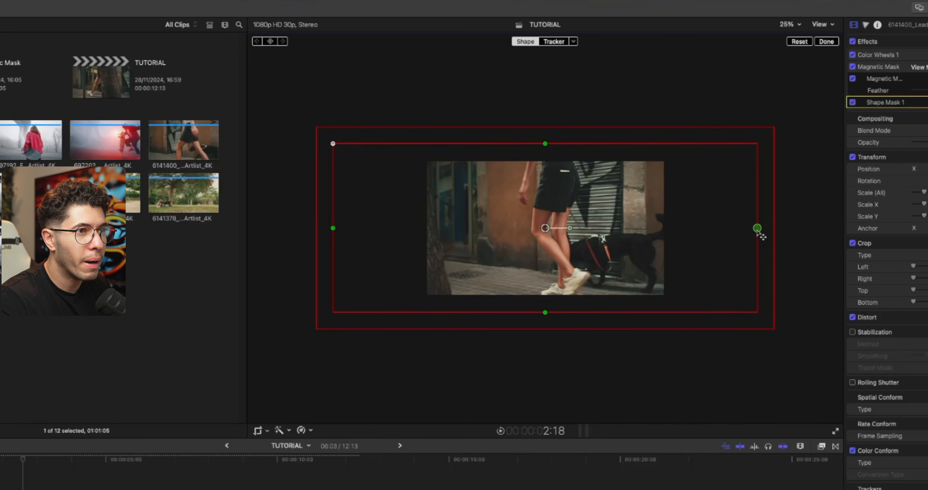
drag(545, 227, 655, 227)
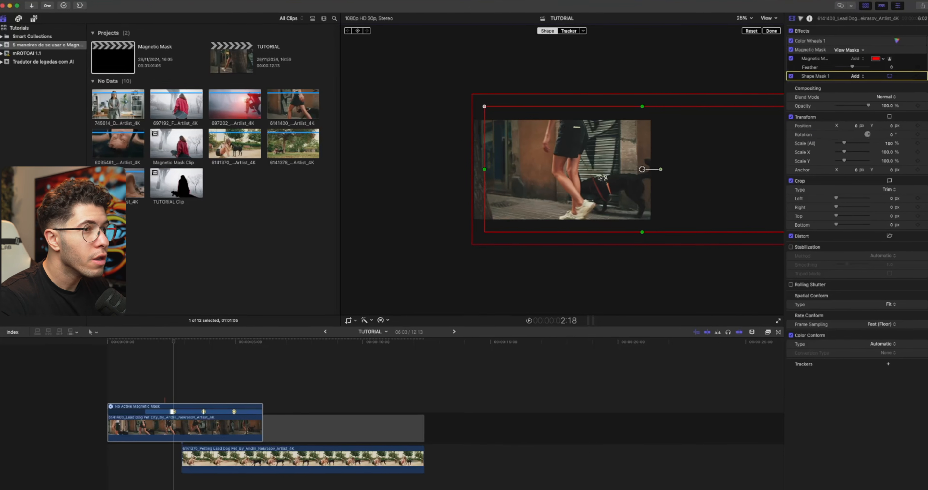
- Step back to frame 2:12 of the dog-walking clip and shift the shape mask left toward the frame's edge
key(Left)
key(Left)
key(Left)
key(Left)
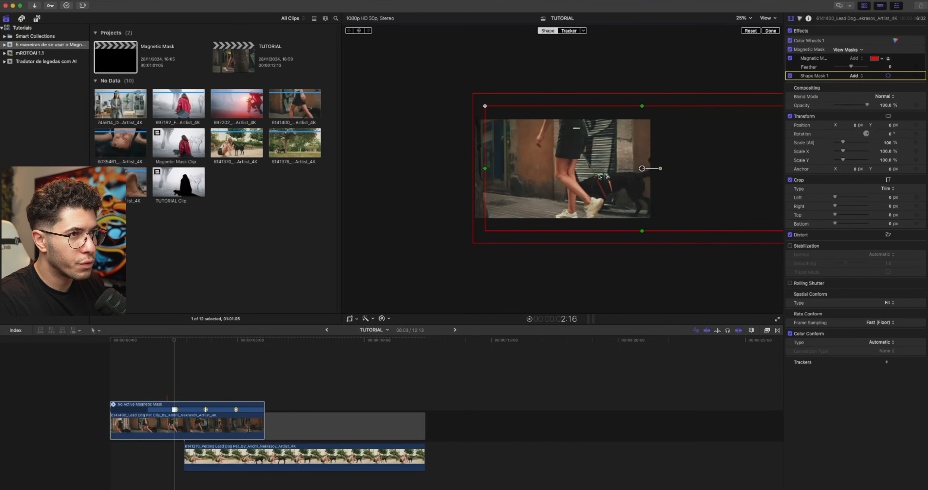
key(Left)
key(Left)
key(Left)
key(Left)
key(Left)
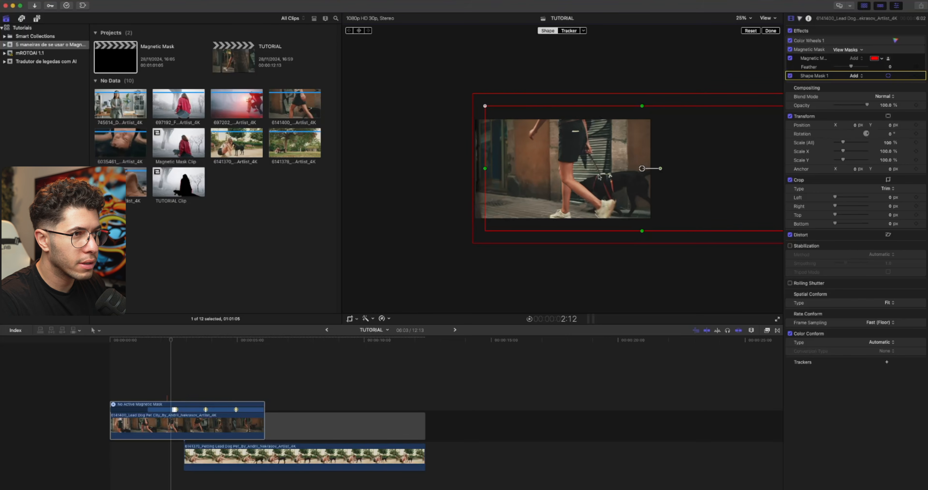
drag(609, 168, 604, 167)
- Keyframe the shape mask to follow the trunk rightward at 4:05 and out of the frame at 4:28, and finish editing it
drag(466, 166, 531, 171)
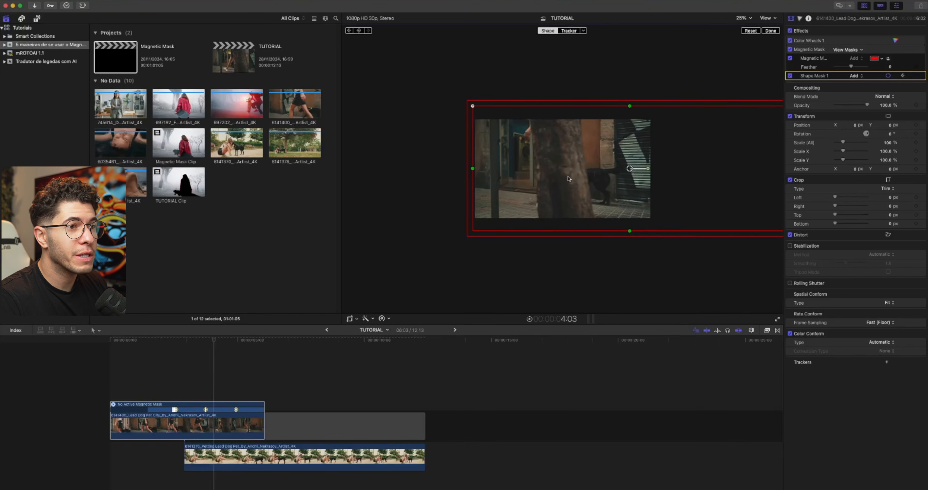
drag(553, 180, 637, 180)
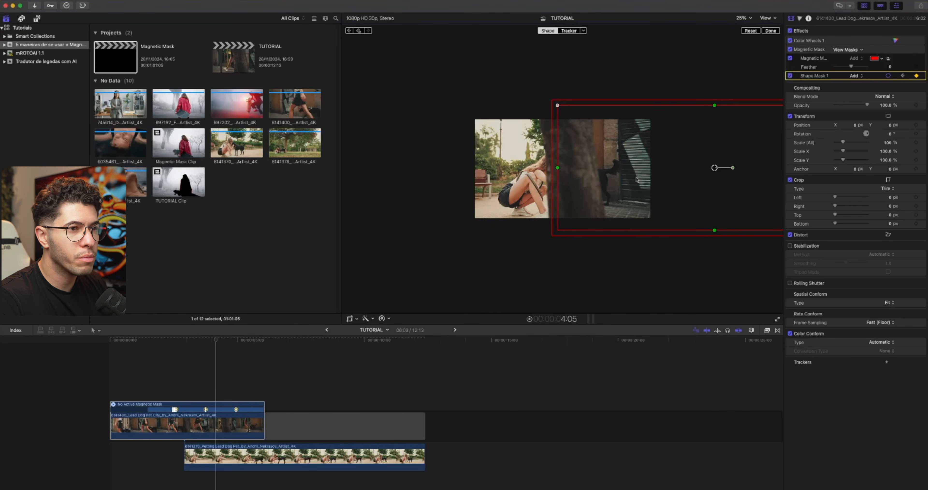
key(space)
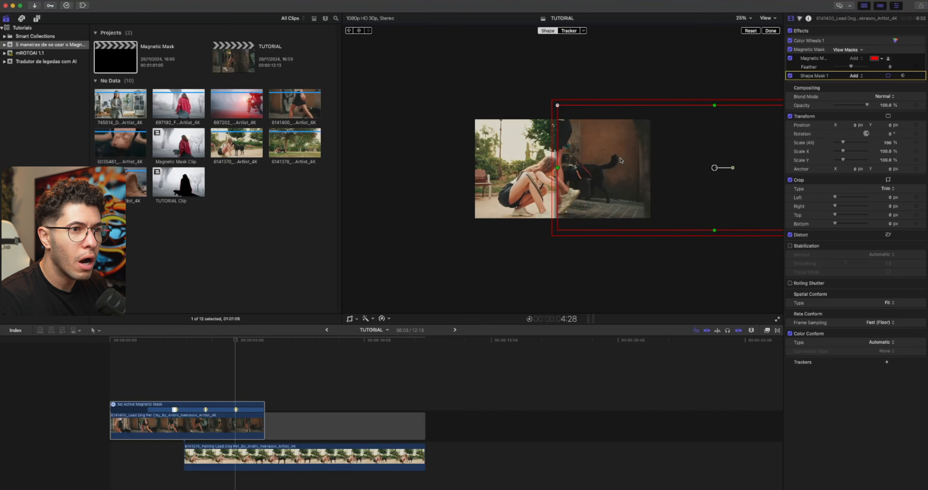
drag(584, 175, 681, 174)
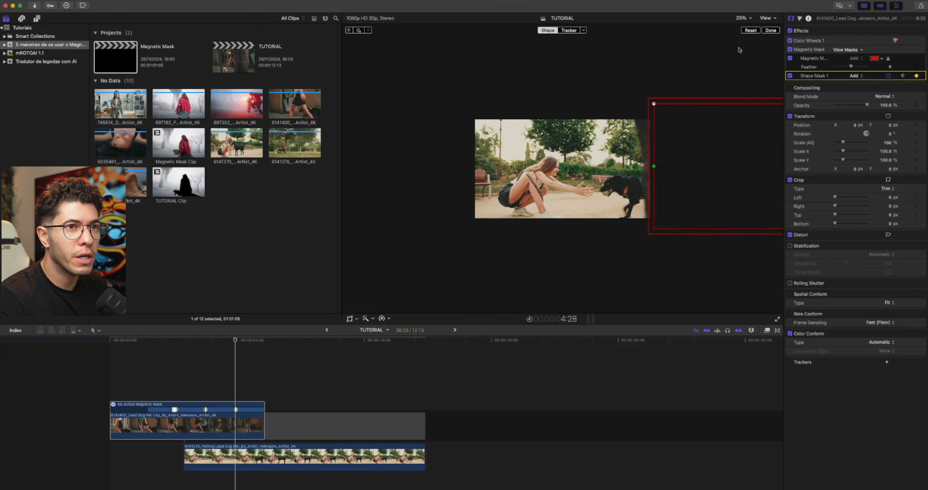
click(770, 30)
- Play back the trunk transition from shortly before the park clip is revealed
click(185, 340)
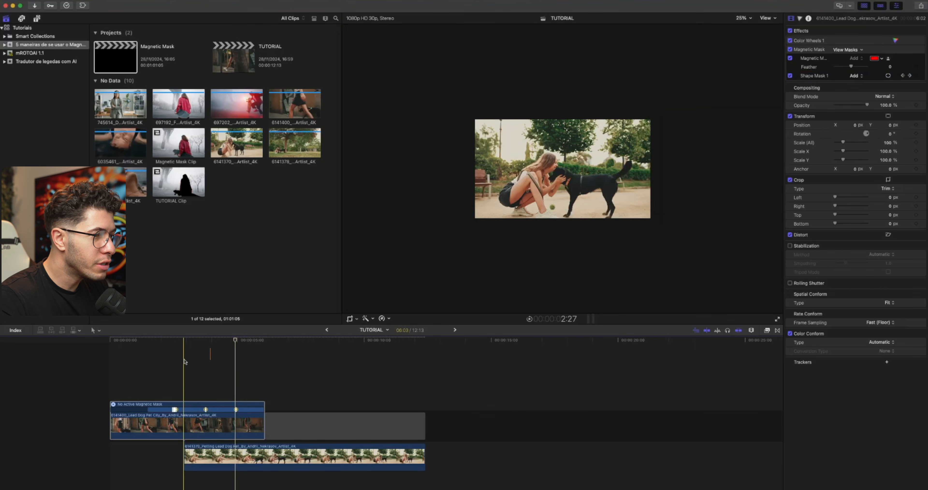
click(909, 73)
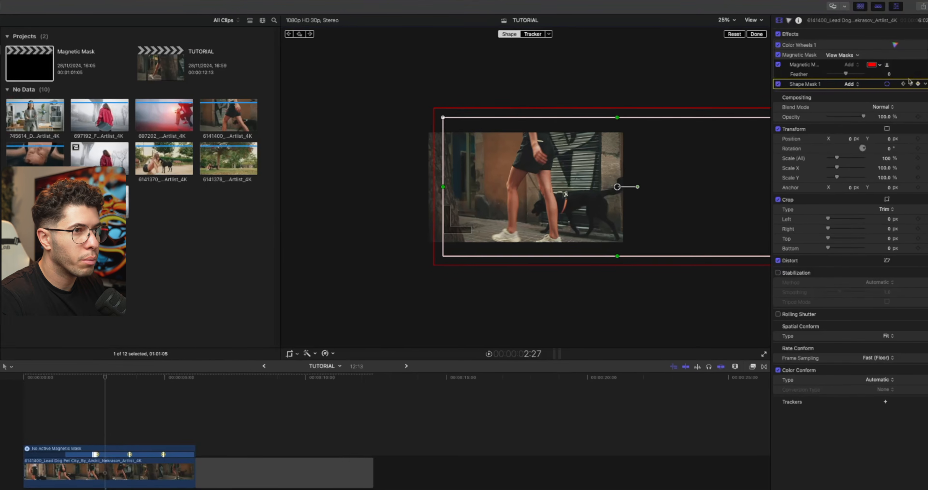
key(space)
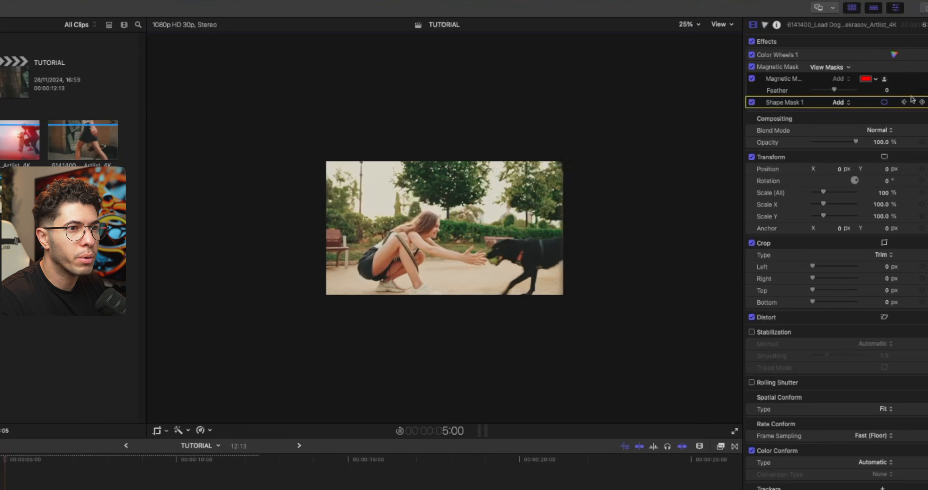
key(space)
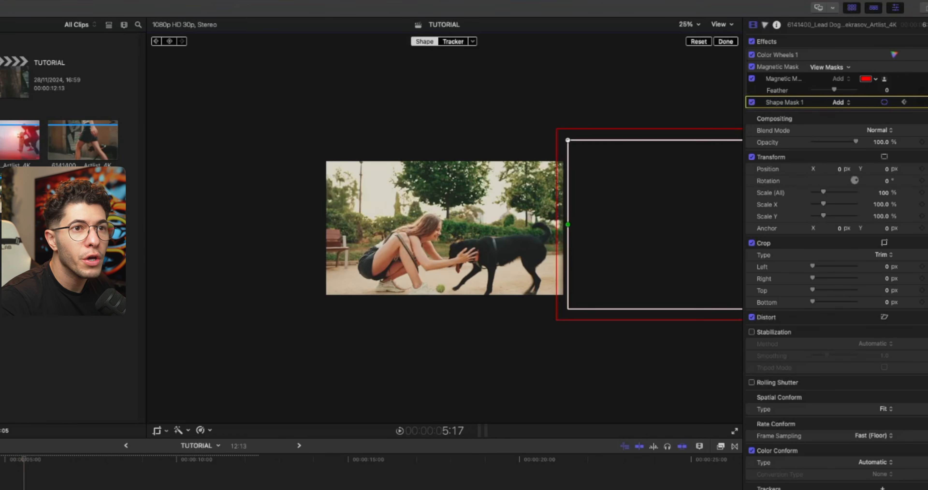
- Check the trunk's Magnetic Mask in the viewer, finish editing it, and lower its Feather below 0
click(790, 87)
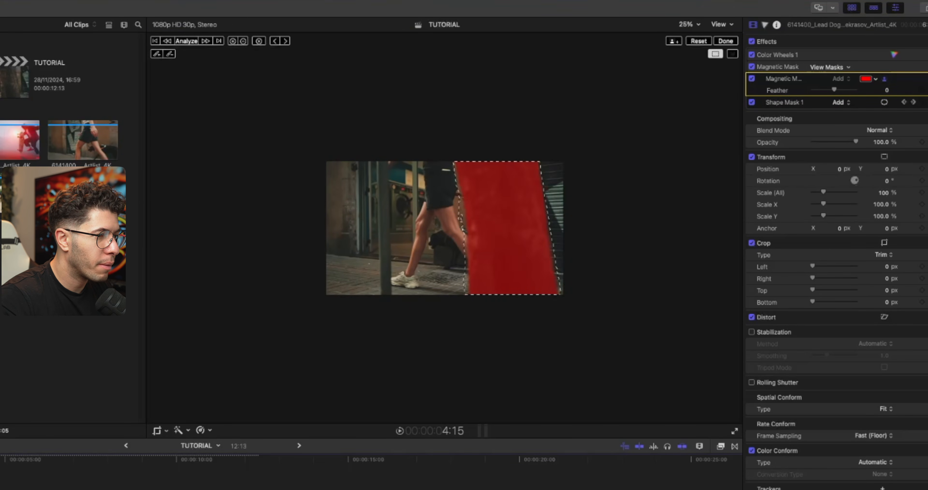
click(725, 41)
drag(834, 89, 824, 93)
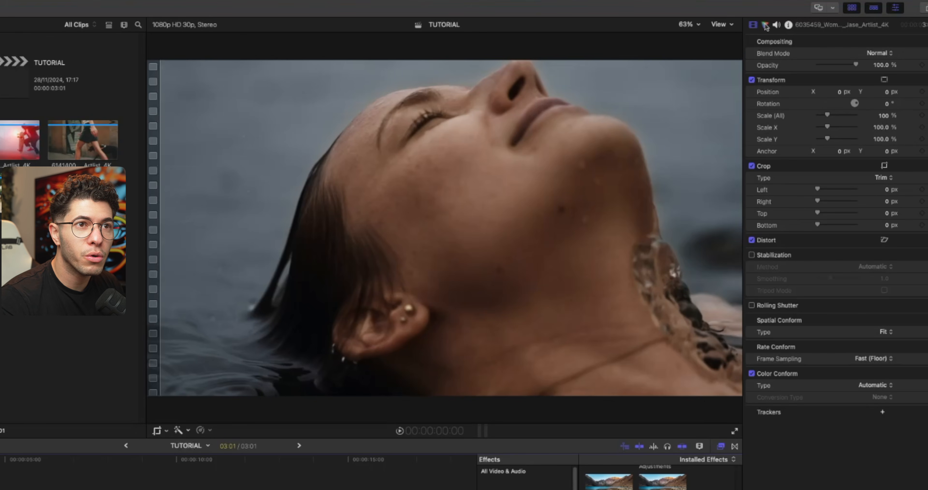
- Add a Color Curves correction to the clip of the woman in the water and apply a Magnetic Mask to it
click(765, 26)
click(801, 42)
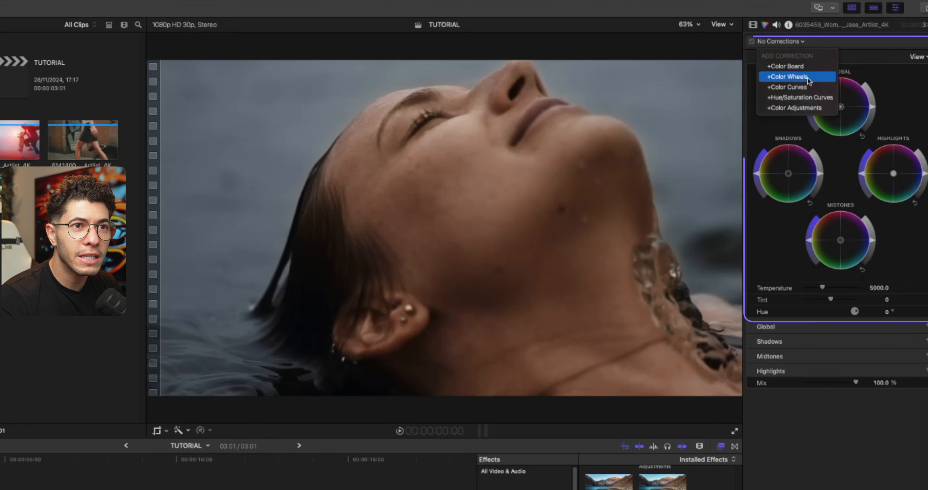
click(795, 87)
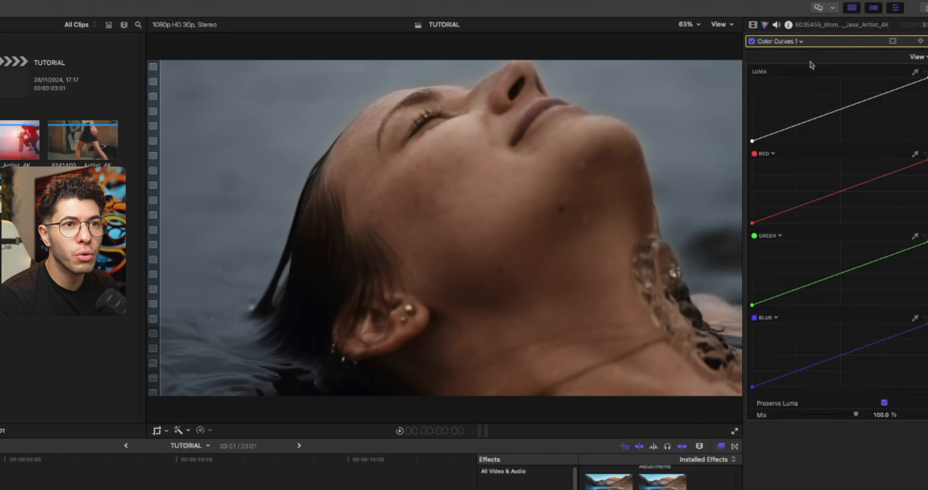
click(893, 41)
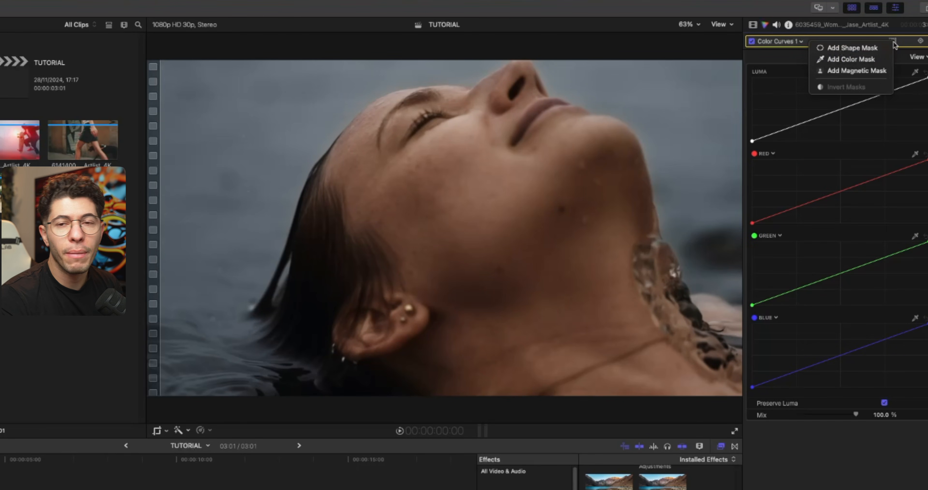
click(849, 71)
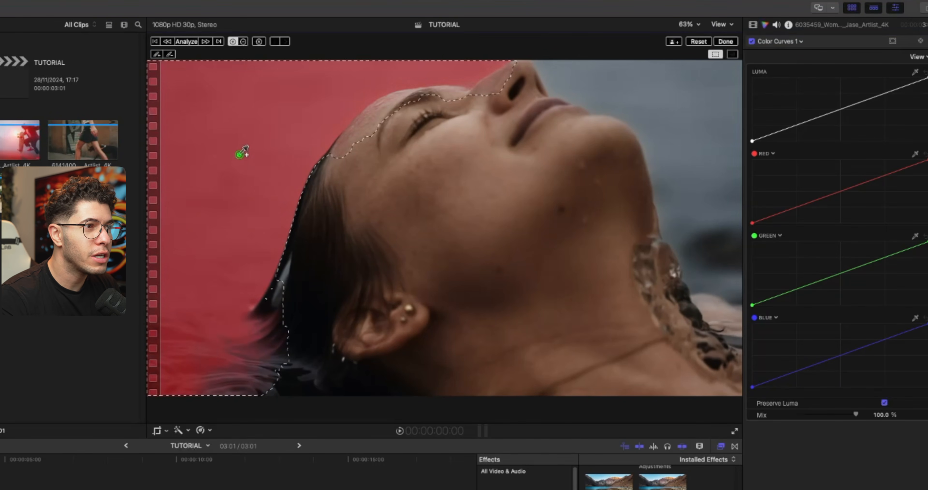
- Include the water on both sides of the head in the Magnetic Mask and exclude the woman's forehead
click(699, 123)
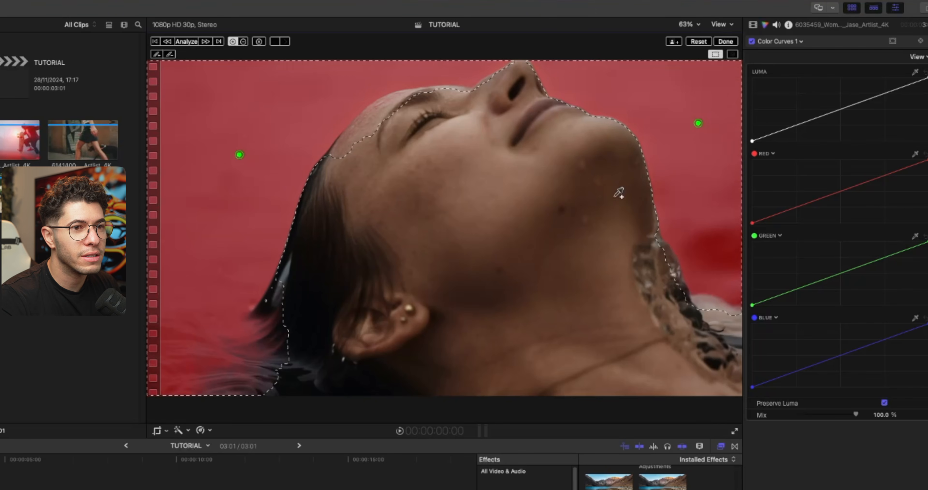
alt+click(363, 129)
alt+click(368, 120)
alt+click(375, 106)
alt+click(351, 129)
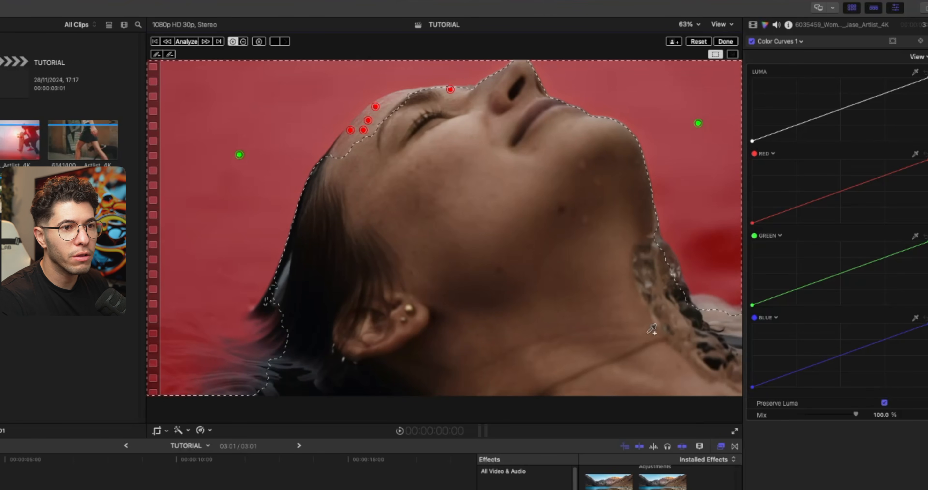
- Refine the water mask around the woman's neck, ear and shoulders, and finish editing it
alt+click(625, 220)
alt+click(371, 329)
alt+click(516, 371)
alt+click(675, 389)
alt+click(543, 246)
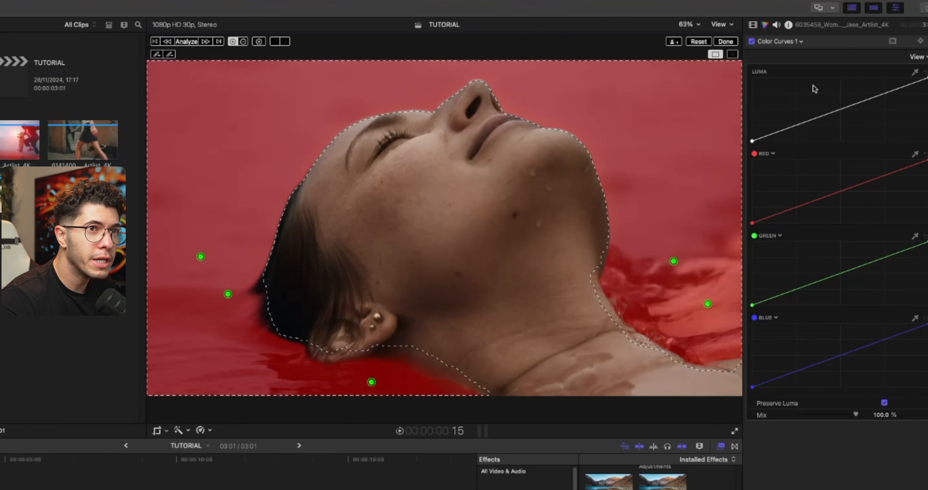
click(730, 42)
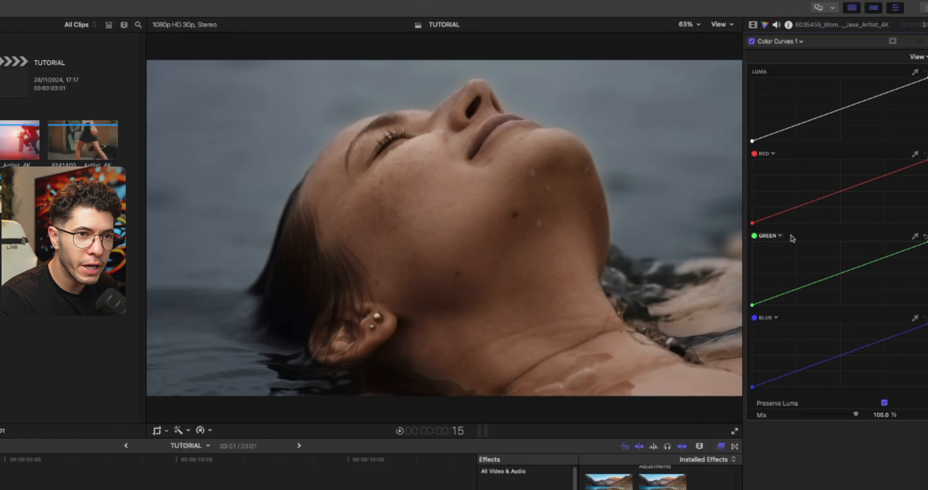
- Change the green curve to cyan and raise its shadows slightly to tint the masked water
click(780, 236)
drag(767, 283, 779, 287)
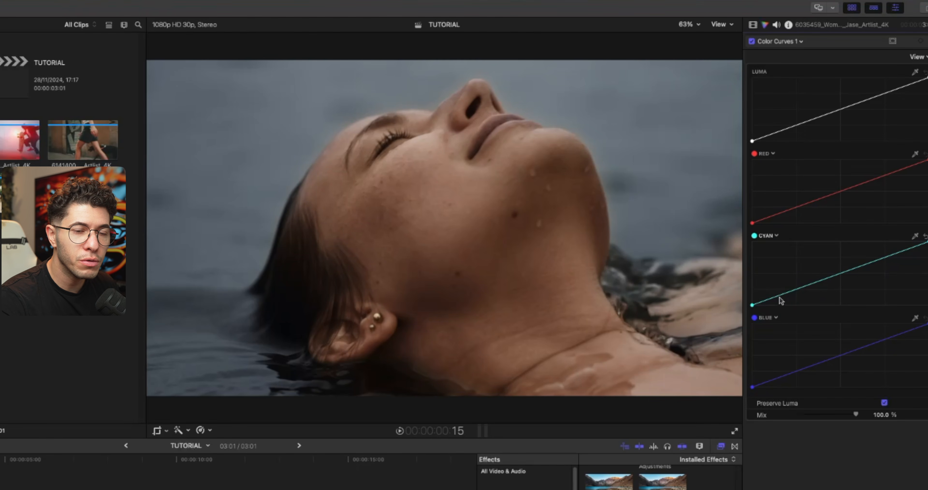
drag(775, 297, 775, 295)
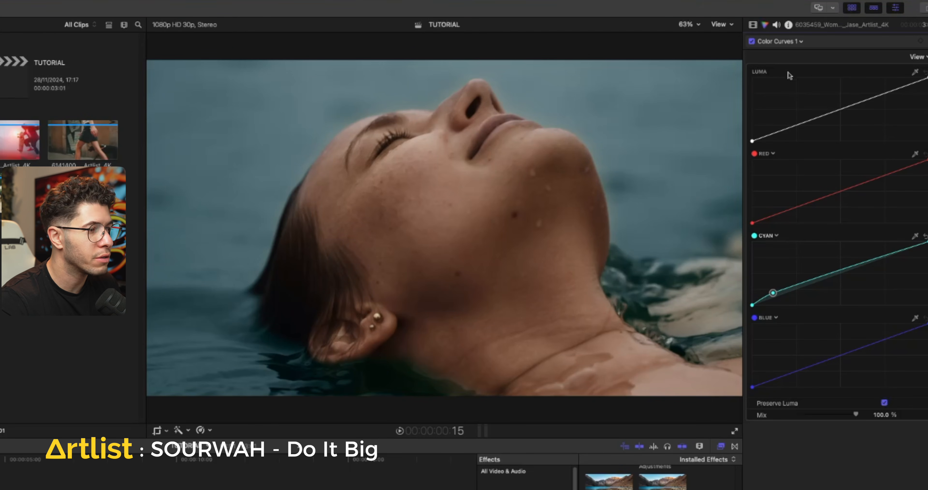
- Toggle the Color Curves 1 correction off and on to compare the water's colour
click(752, 42)
click(752, 41)
click(752, 42)
click(752, 41)
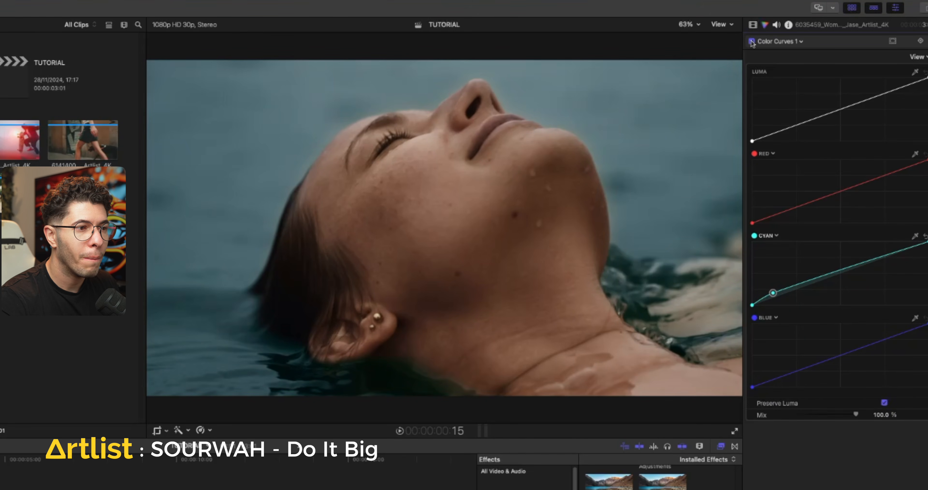
- Set the water mask's Feather to -14 and play back the graded clip
click(753, 25)
mouse_move(835, 78)
mouse_down()
mouse_move(848, 79)
mouse_move(830, 80)
mouse_up()
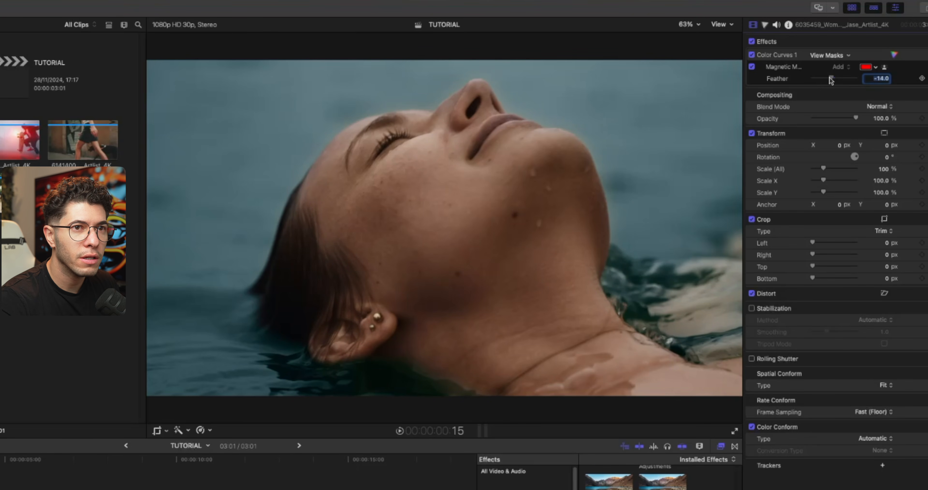
key(space)
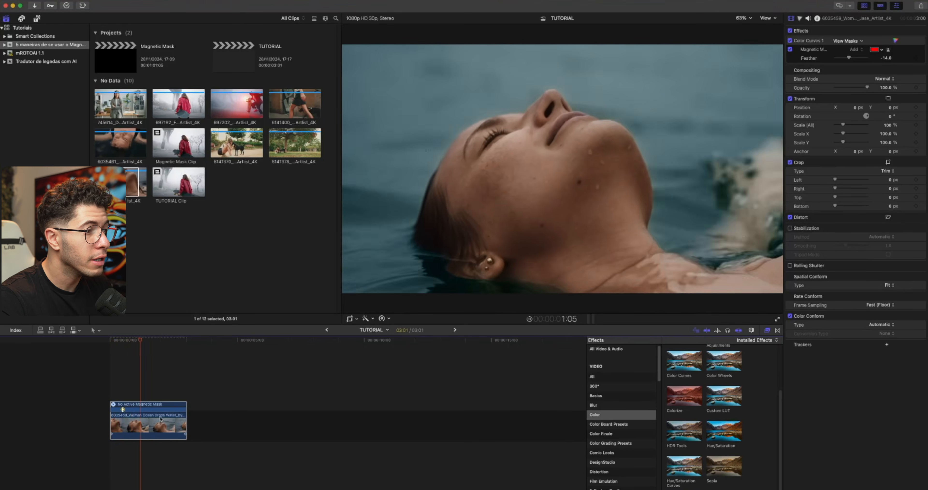
- Add a second Color Curves correction to the woman's clip and apply a new Magnetic Mask to it
click(121, 405)
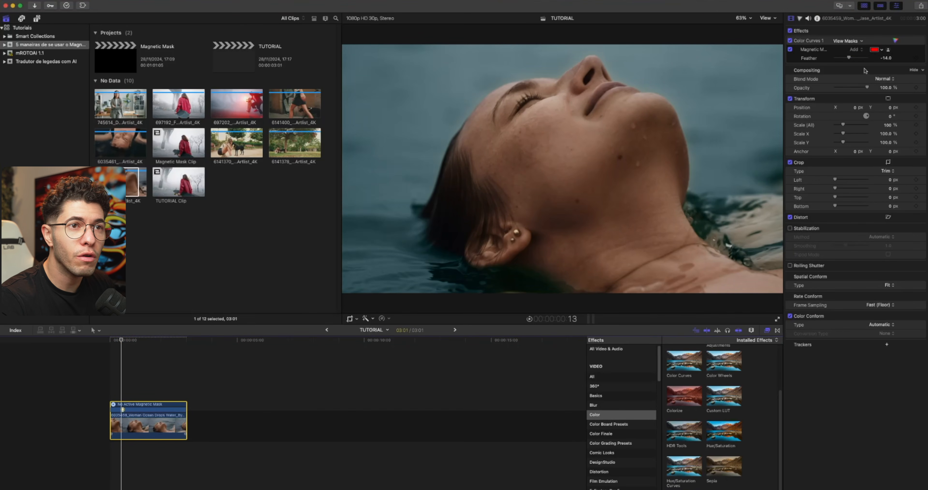
click(801, 19)
click(825, 31)
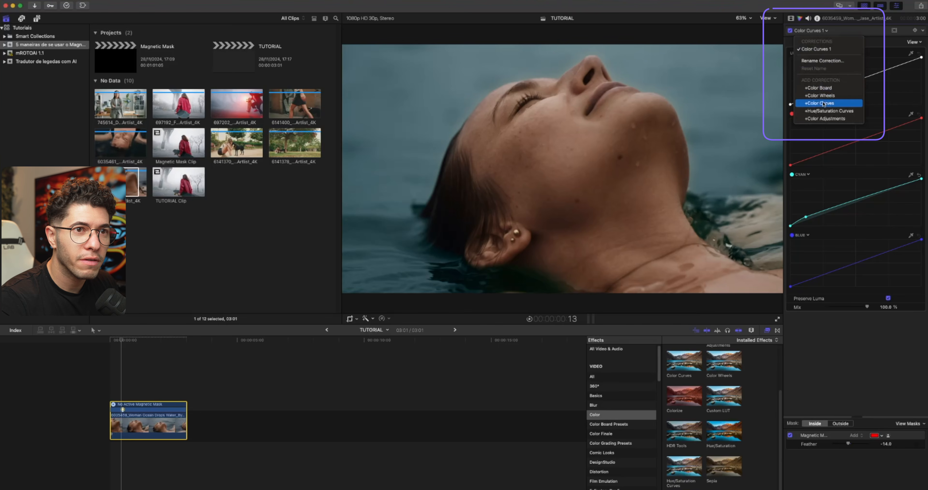
click(839, 105)
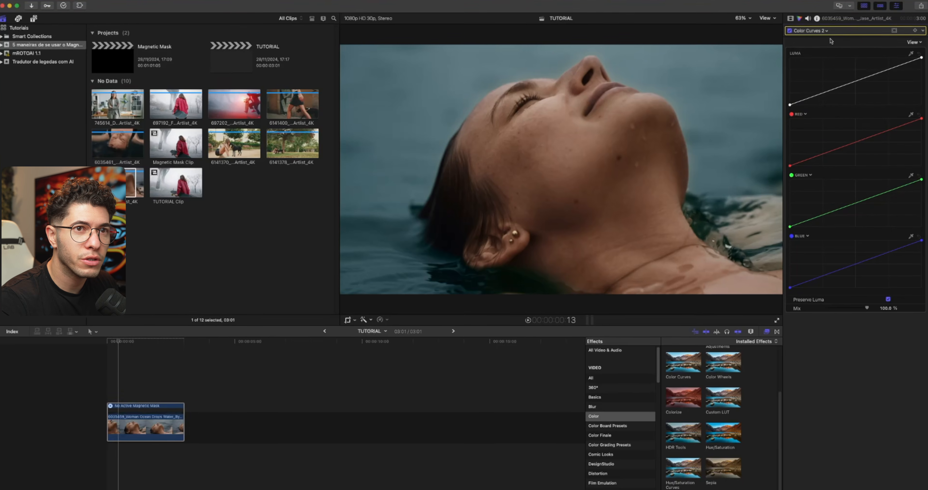
click(894, 30)
click(857, 66)
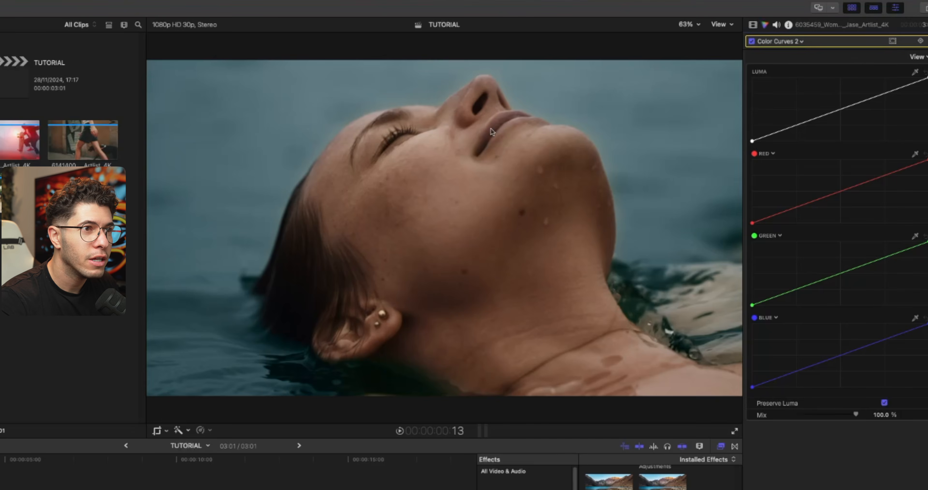
- Mask the woman's face and shoulder, exclude the surrounding water on both sides, and finish editing the Magnetic Mask
click(449, 188)
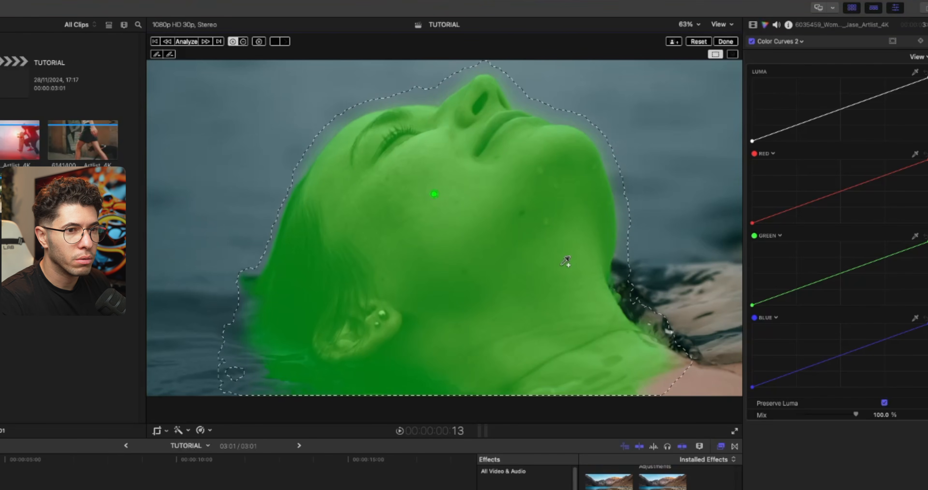
click(699, 379)
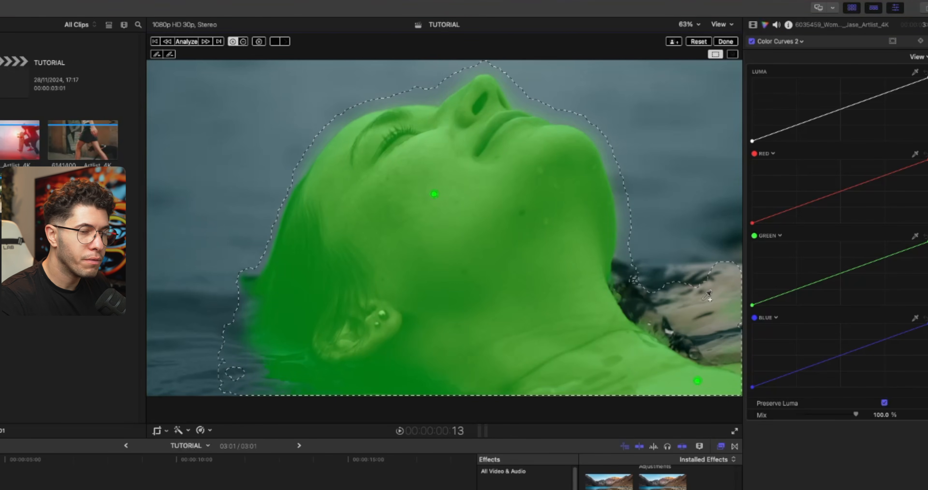
key(alt)
click(698, 218)
click(676, 113)
click(207, 169)
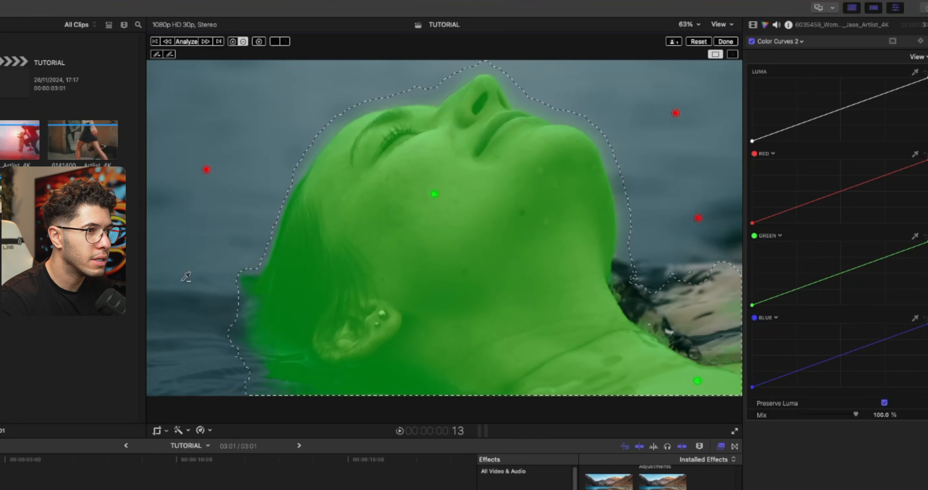
click(191, 342)
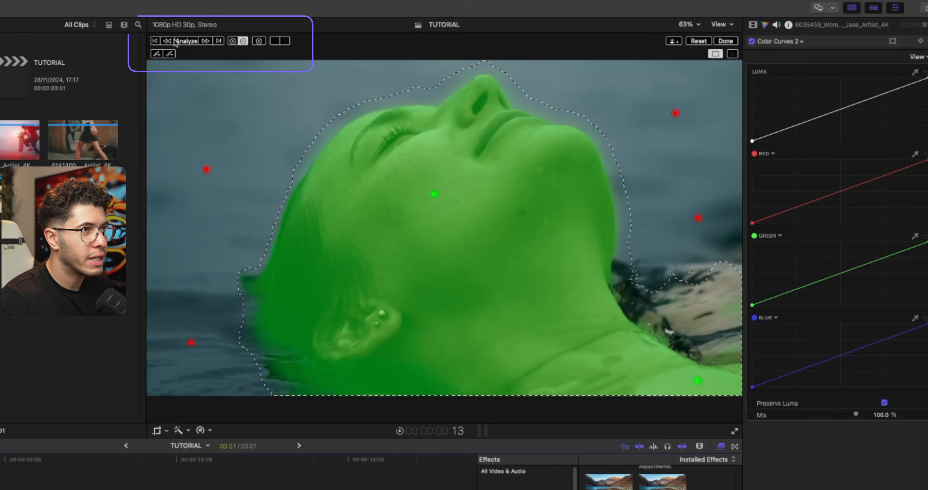
click(725, 42)
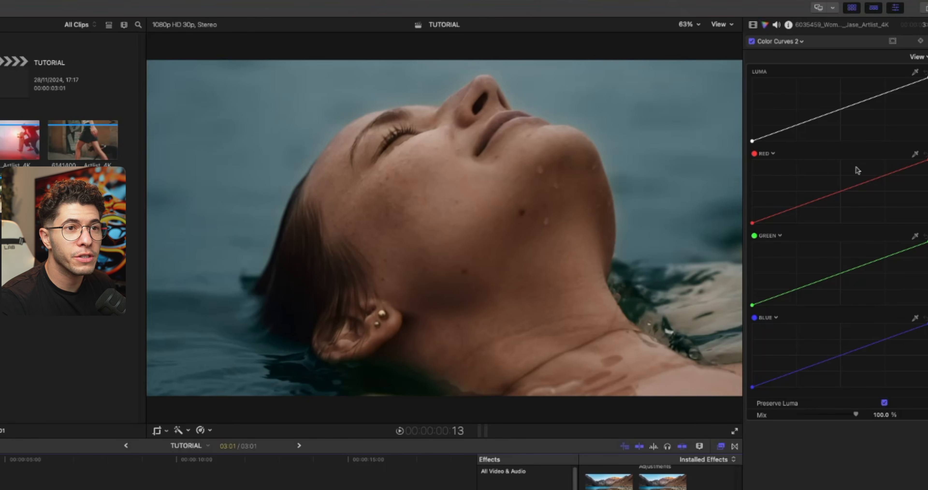
- Change the Red curve of Color Curves 2 to orange and raise it slightly at the tone sampled from the woman's skin
click(772, 155)
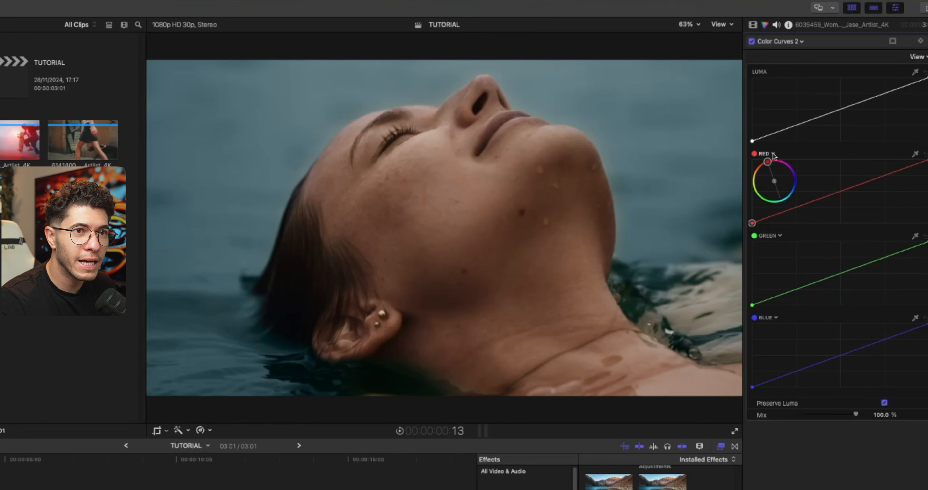
drag(767, 163, 759, 167)
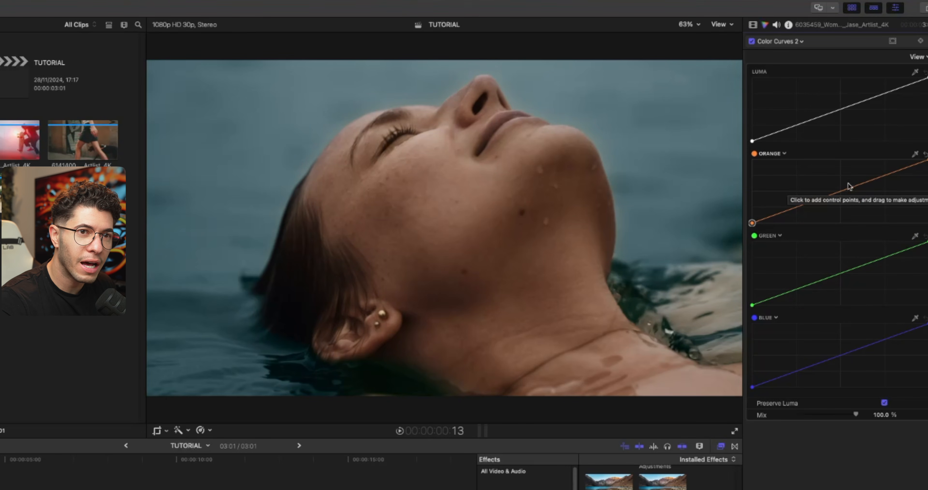
click(916, 155)
click(464, 193)
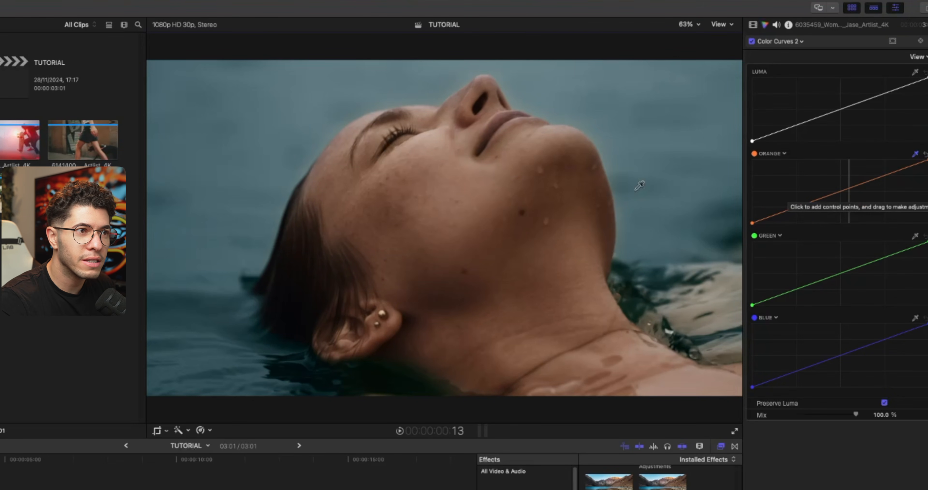
click(473, 153)
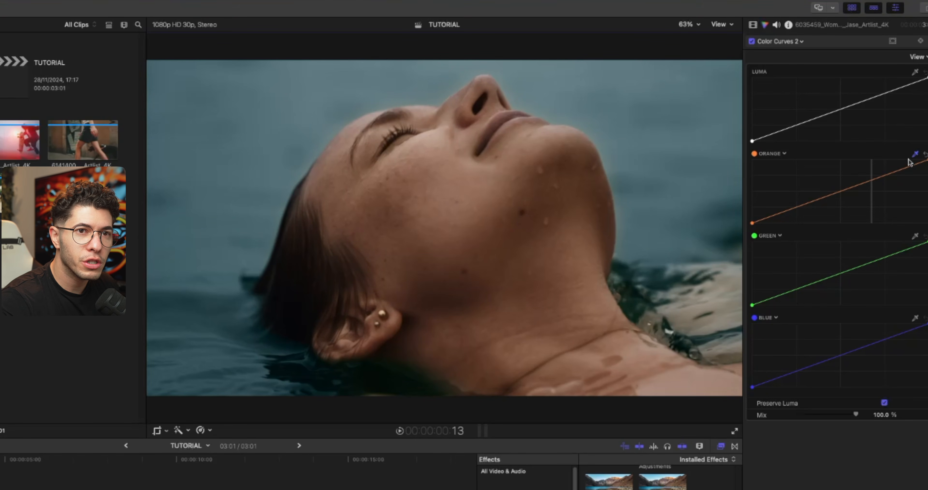
click(915, 155)
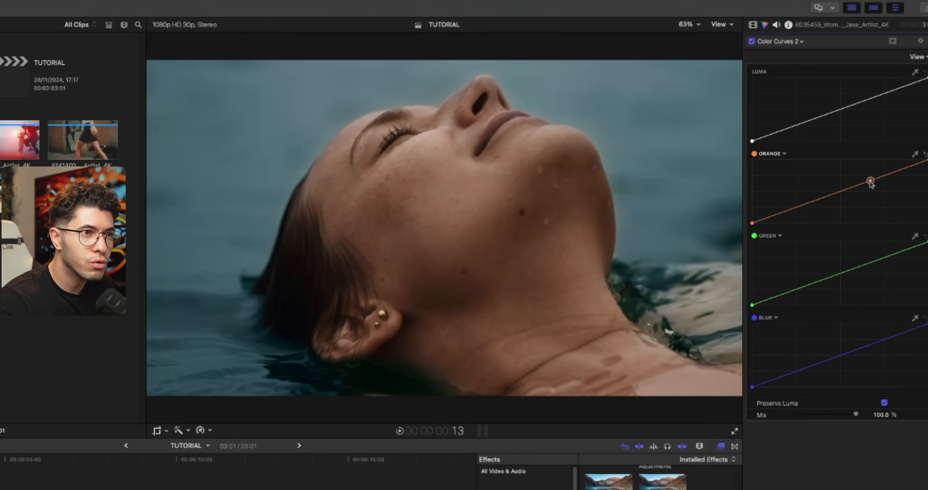
click(870, 179)
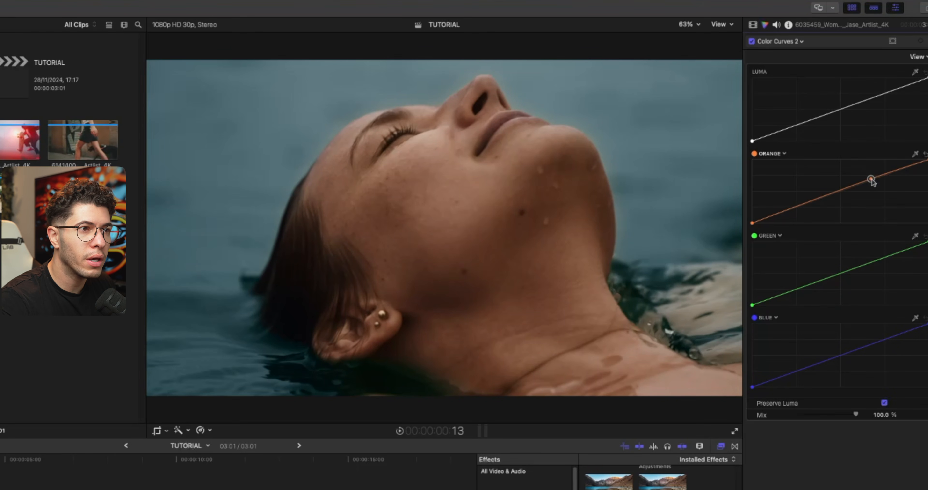
- Toggle all of the clip's effects off and on to compare the original with the graded image
click(753, 25)
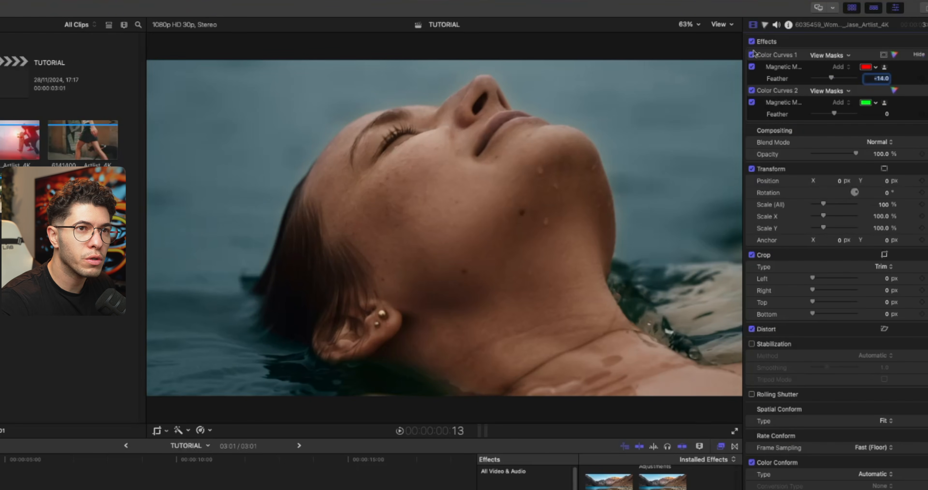
click(752, 42)
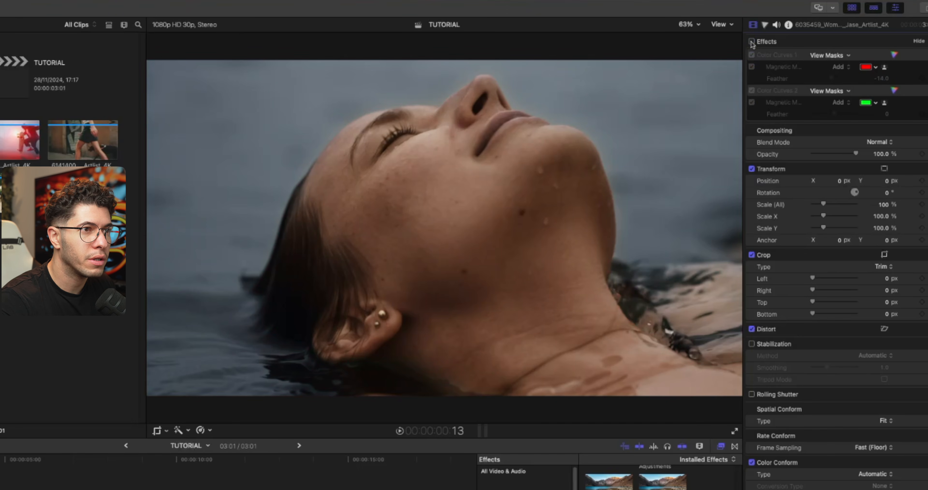
click(752, 41)
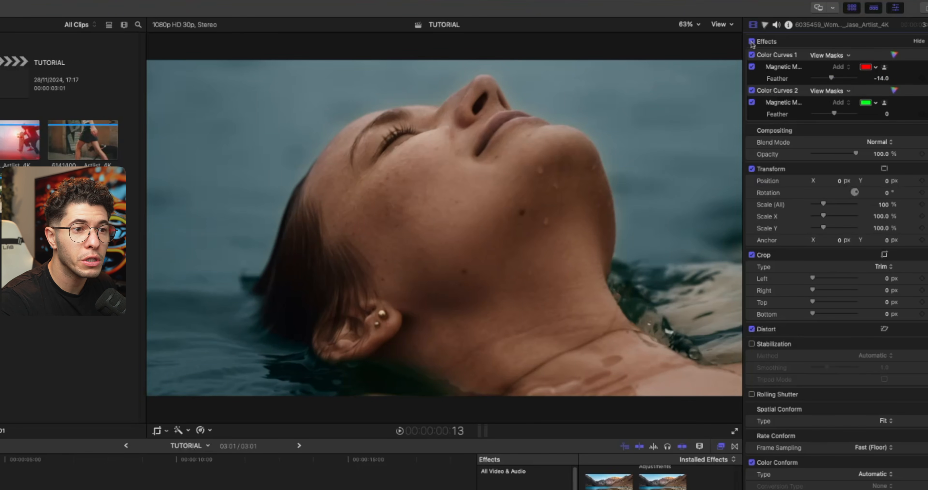
click(752, 41)
click(752, 42)
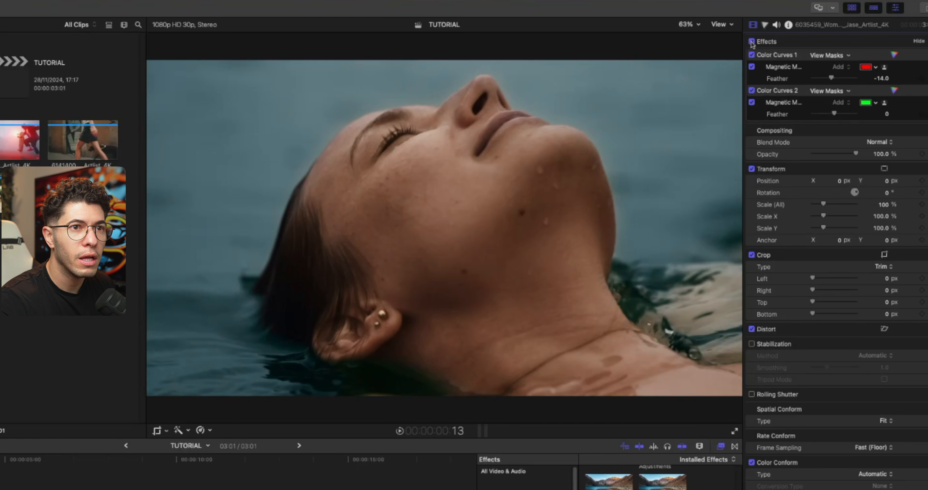
- Set the Feather of the Color Curves 2 Magnetic Mask to -29 and play back the clip
drag(834, 114, 828, 114)
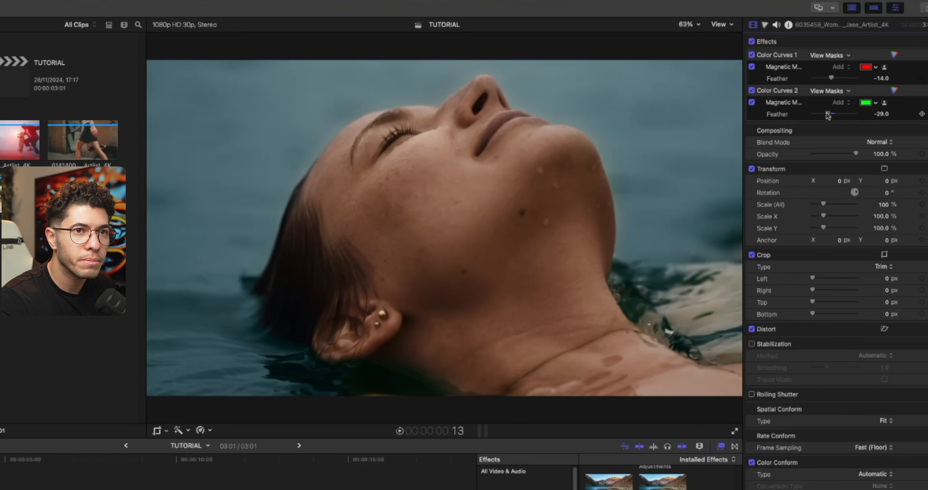
key(Home)
key(space)
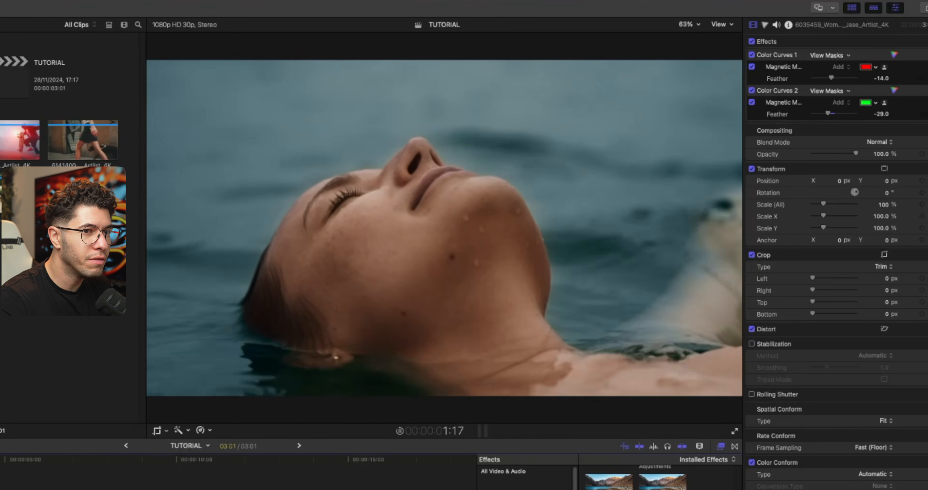
key(space)
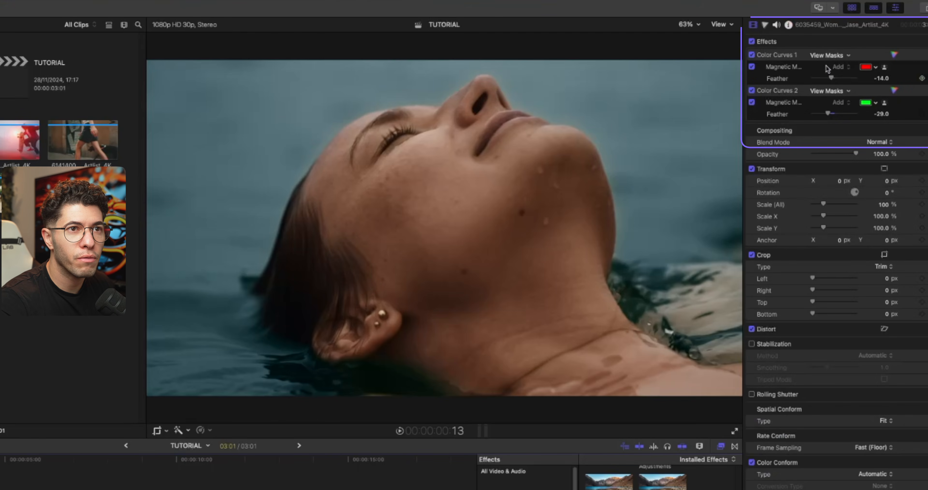
- Shape the Color Curves 2 Luma curve into a gentle S with slightly raised highlights and lowered shadows, and play back the clip from its start
click(765, 25)
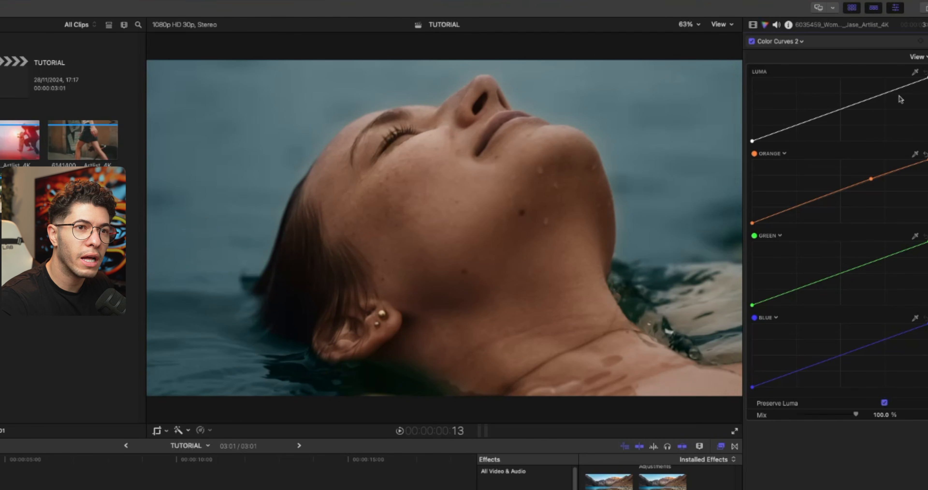
click(888, 92)
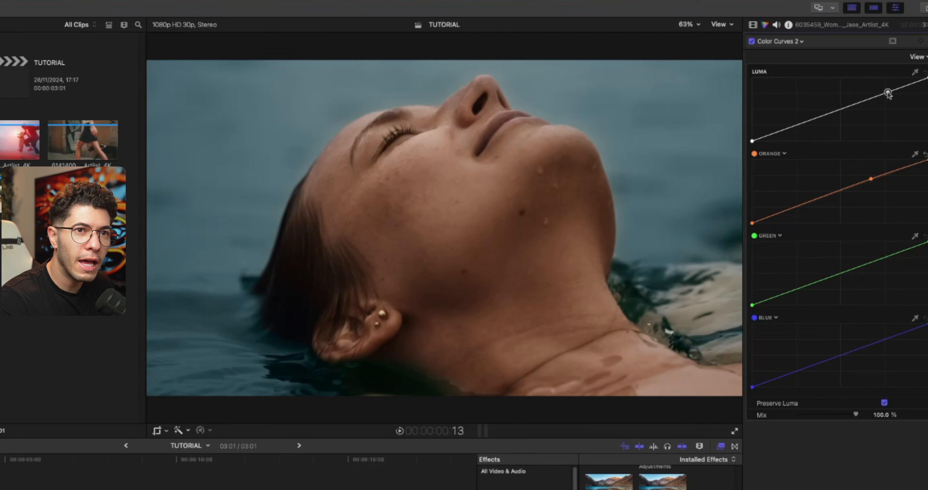
drag(887, 92, 888, 90)
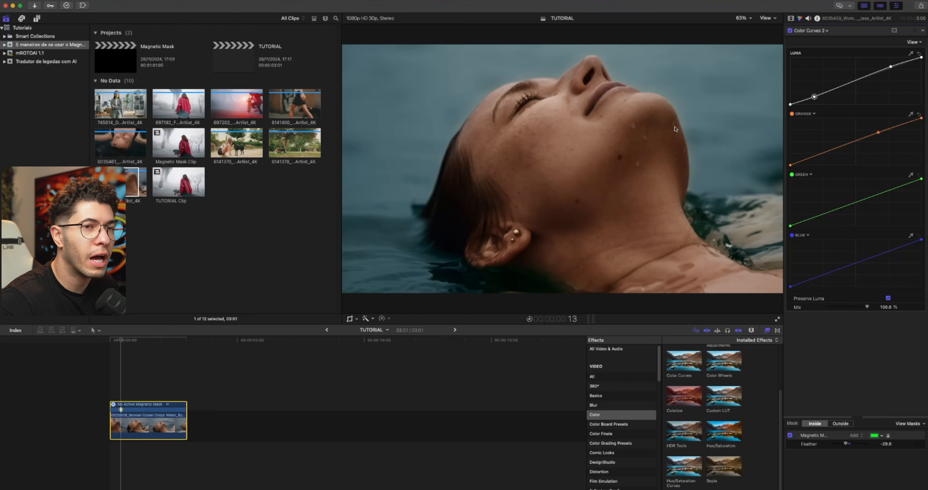
click(113, 381)
key(space)
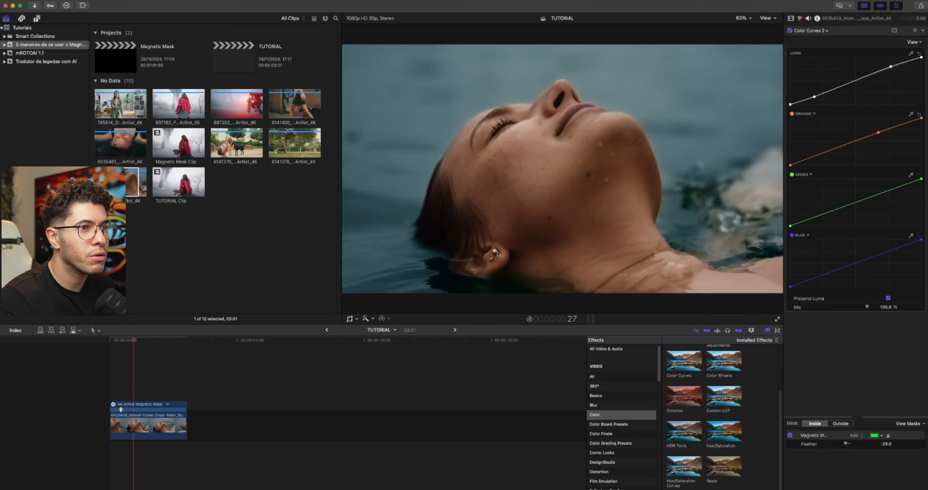